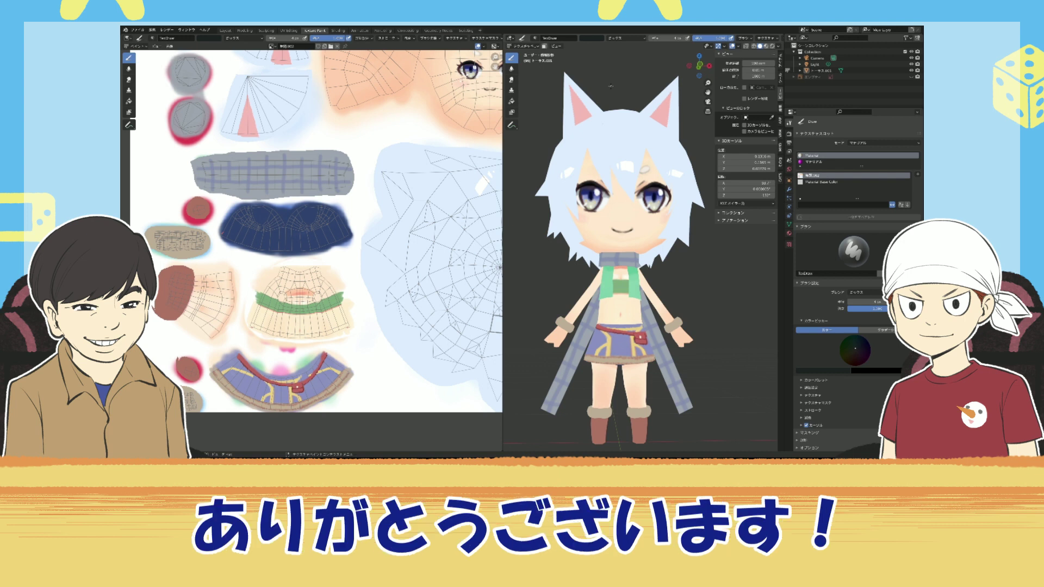
Orbit and zoom around the textured character to inspect its back and skirt
scroll(633, 116, down, 2)
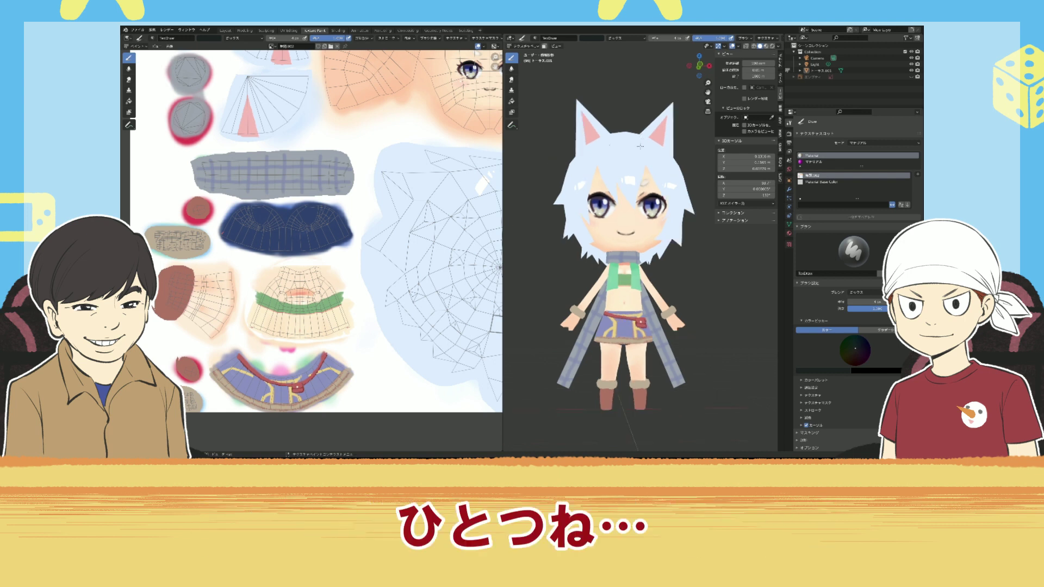
scroll(620, 245, up, 2)
scroll(619, 244, up, 1)
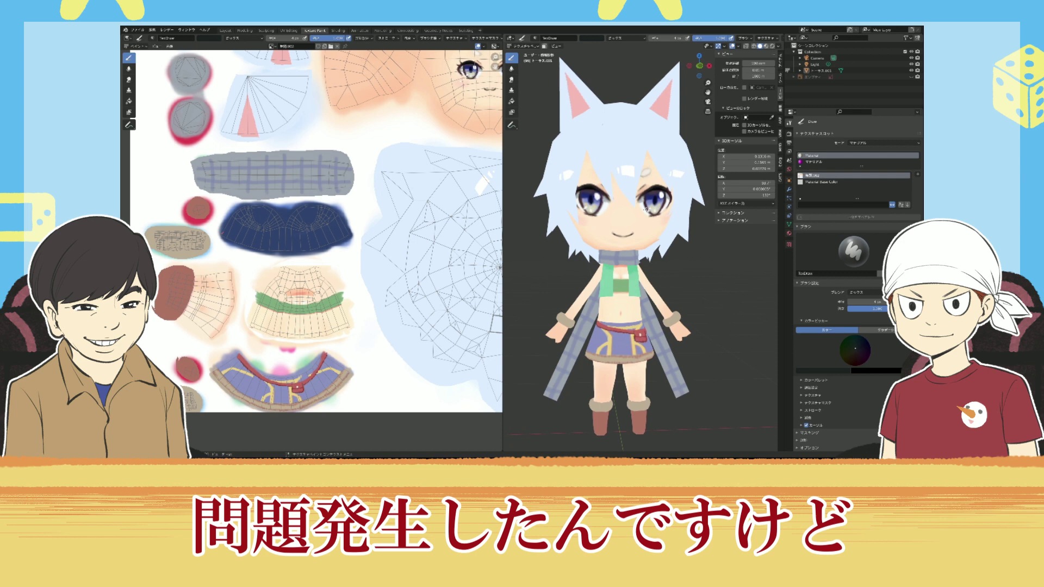
middle_drag(687, 282, 621, 309)
scroll(618, 313, up, 4)
scroll(625, 314, up, 2)
scroll(626, 316, up, 2)
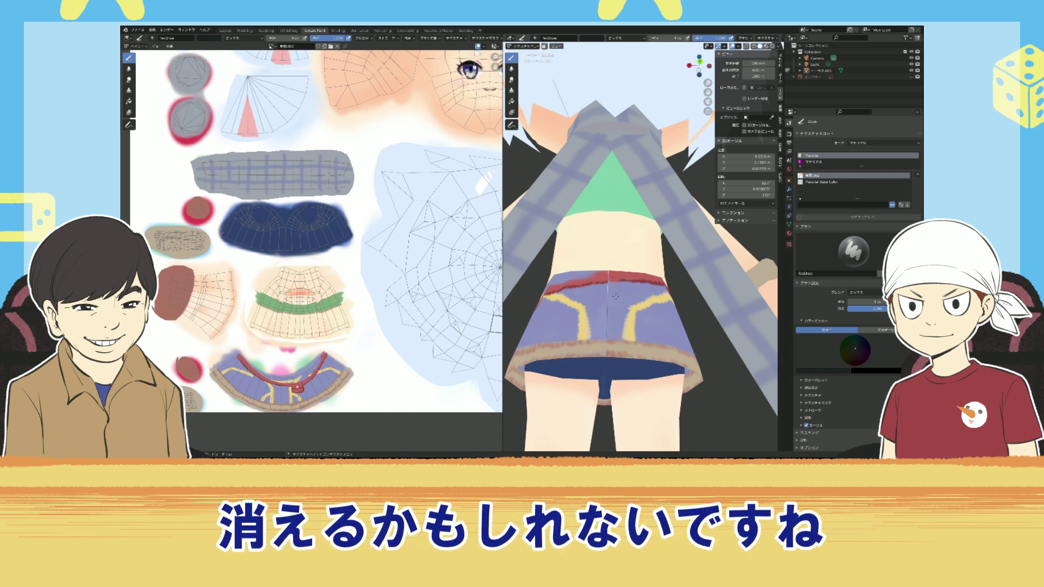
middle_drag(611, 280, 615, 311)
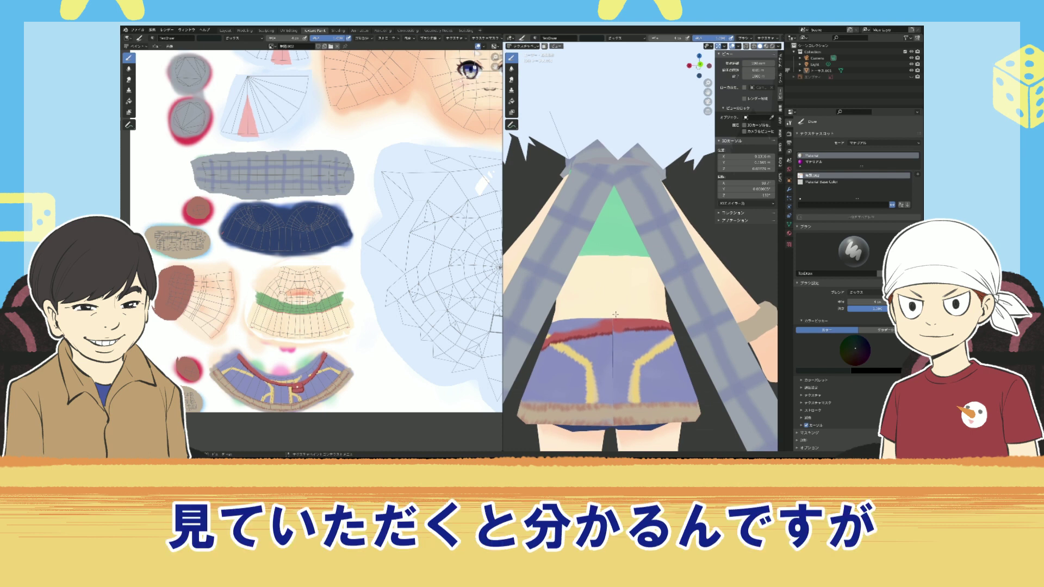
Orbit to front three-quarter, frontal head and side views of the character
scroll(310, 251, up, 2)
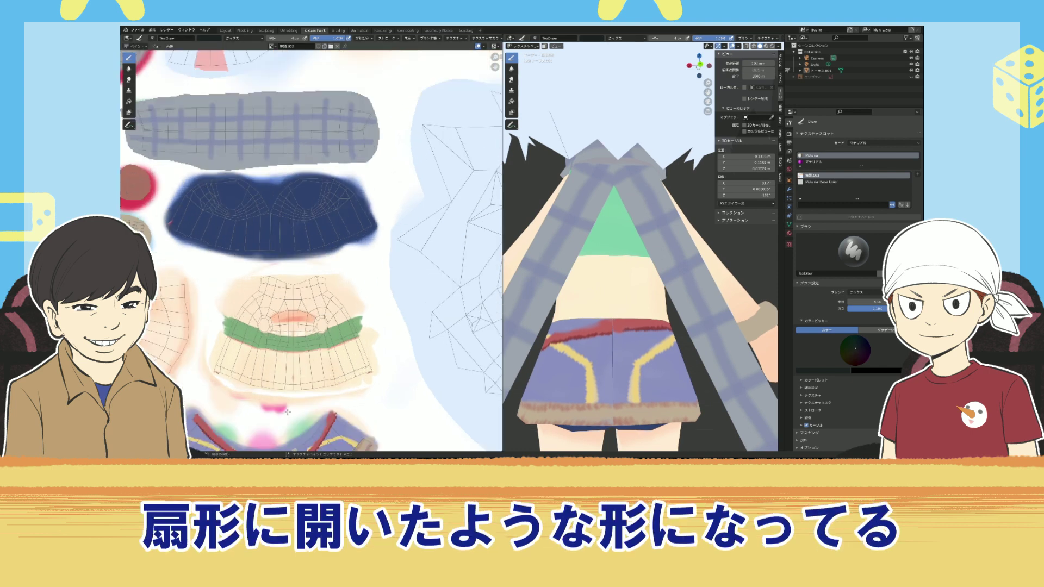
middle_drag(287, 411, 337, 280)
scroll(271, 344, up, 2)
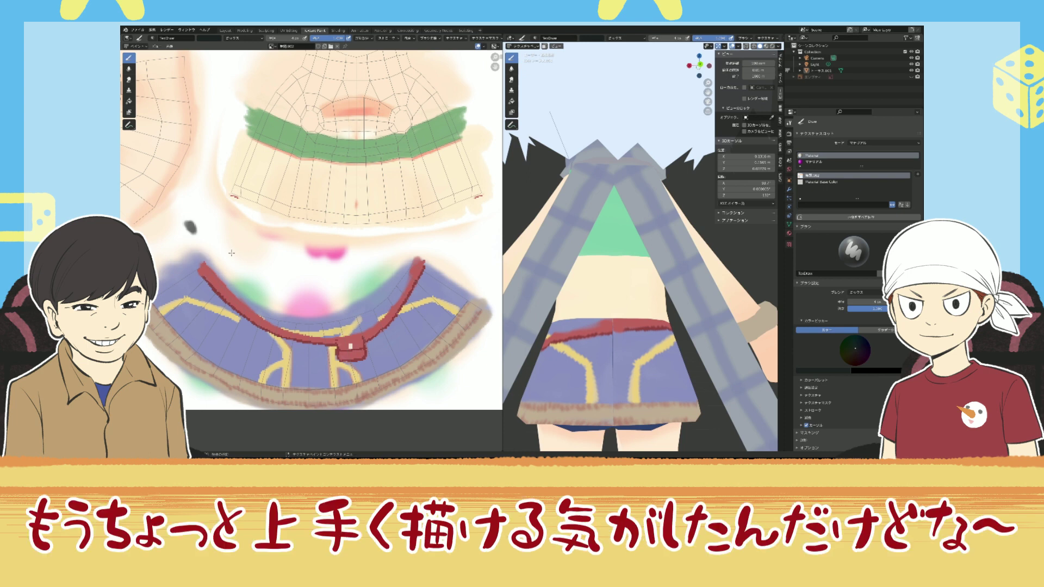
mouse_move(521, 353)
middle_down()
mouse_move(518, 247)
mouse_move(610, 243)
middle_up()
scroll(519, 247, down, 5)
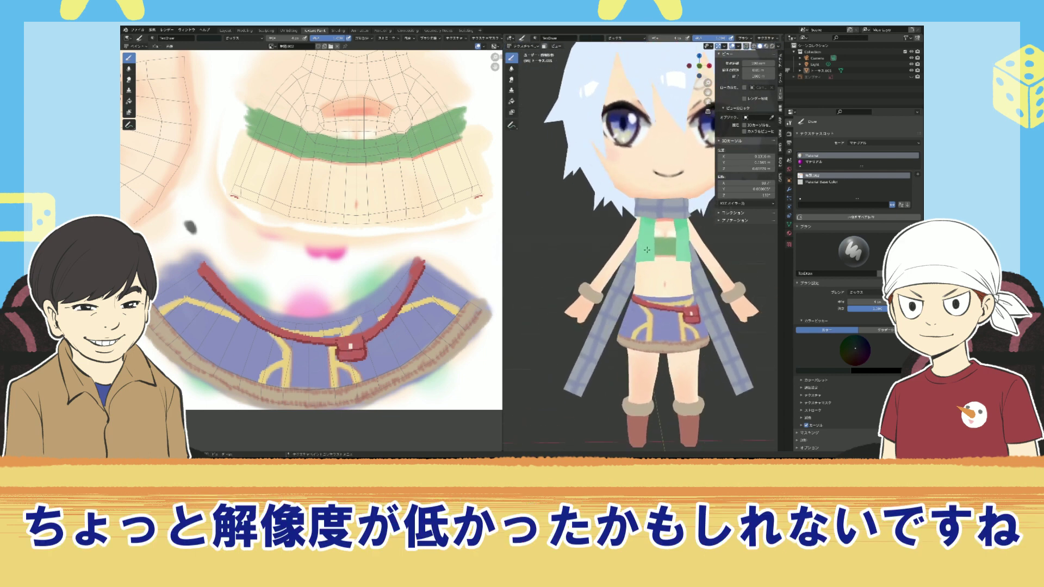
middle_drag(645, 248, 595, 253)
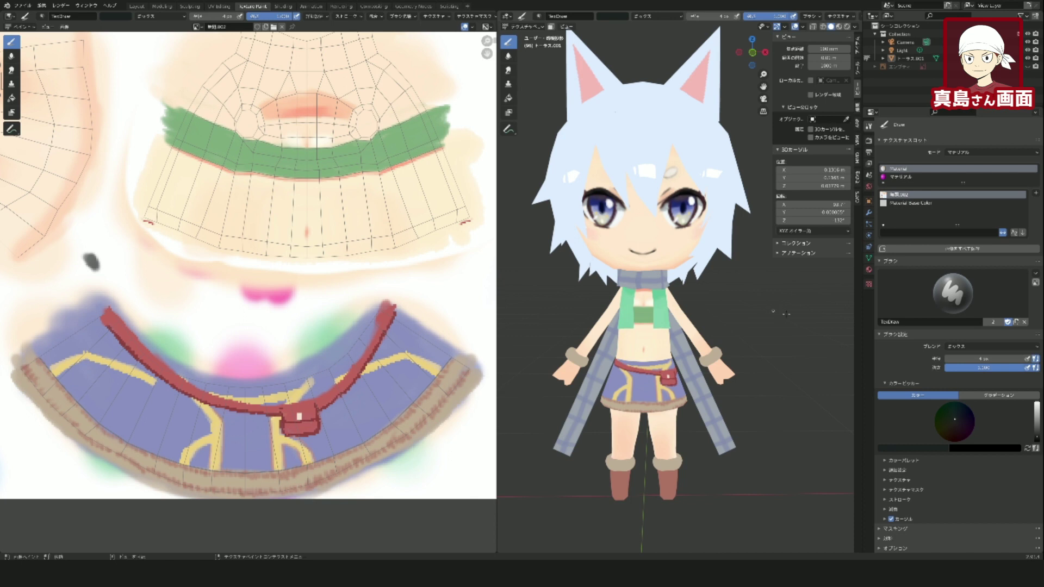
middle_drag(722, 308, 727, 302)
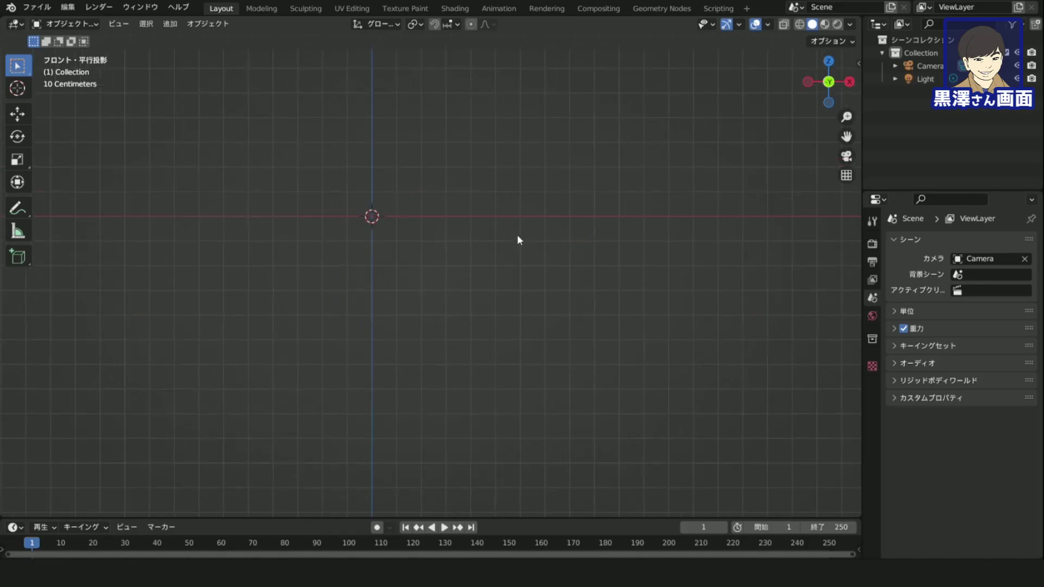
Add a single-bone armature and enter its Edit Mode in front view
key(shift+a)
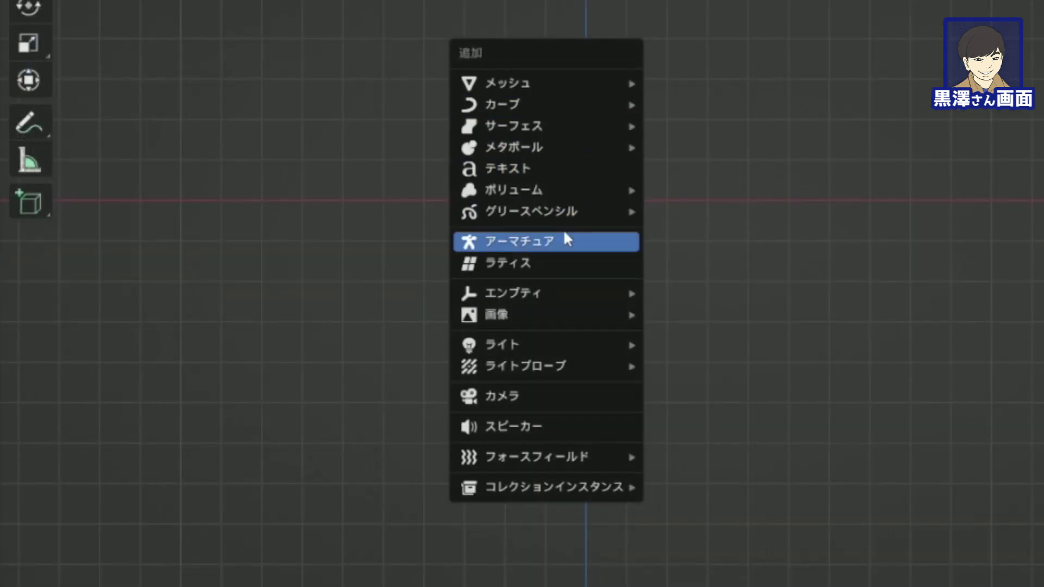
click(560, 240)
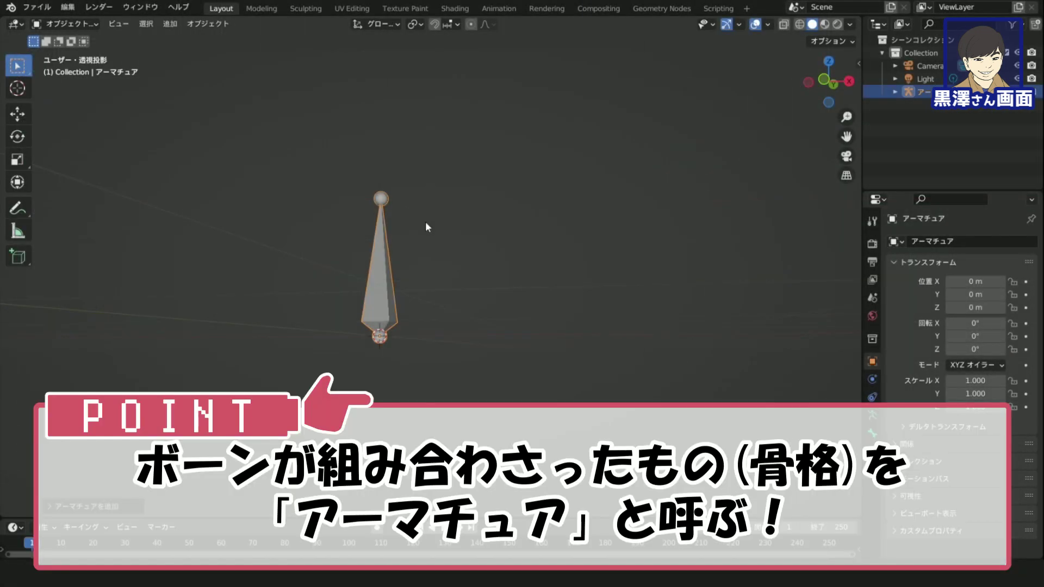
click(823, 82)
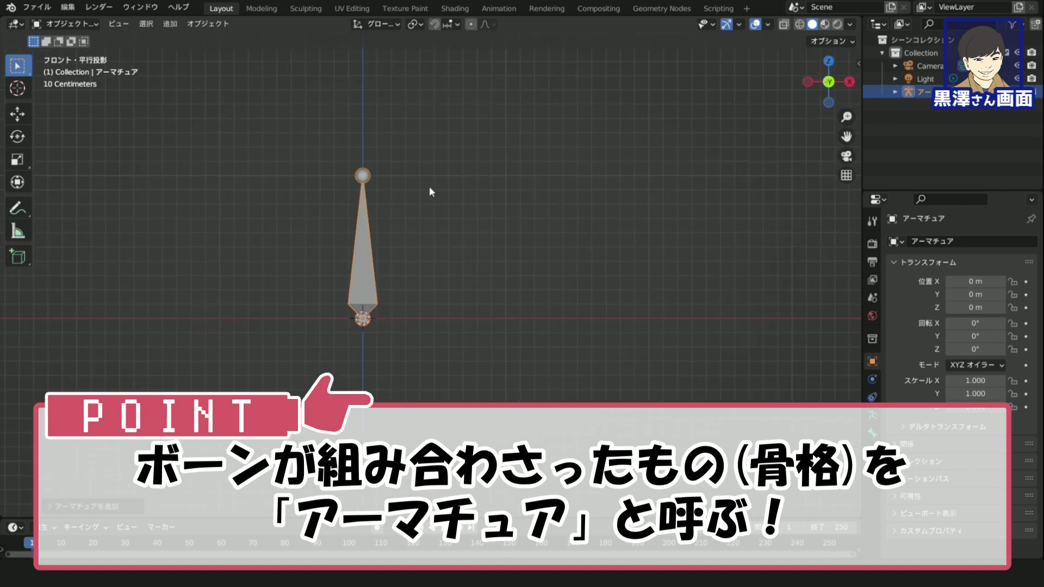
key(Tab)
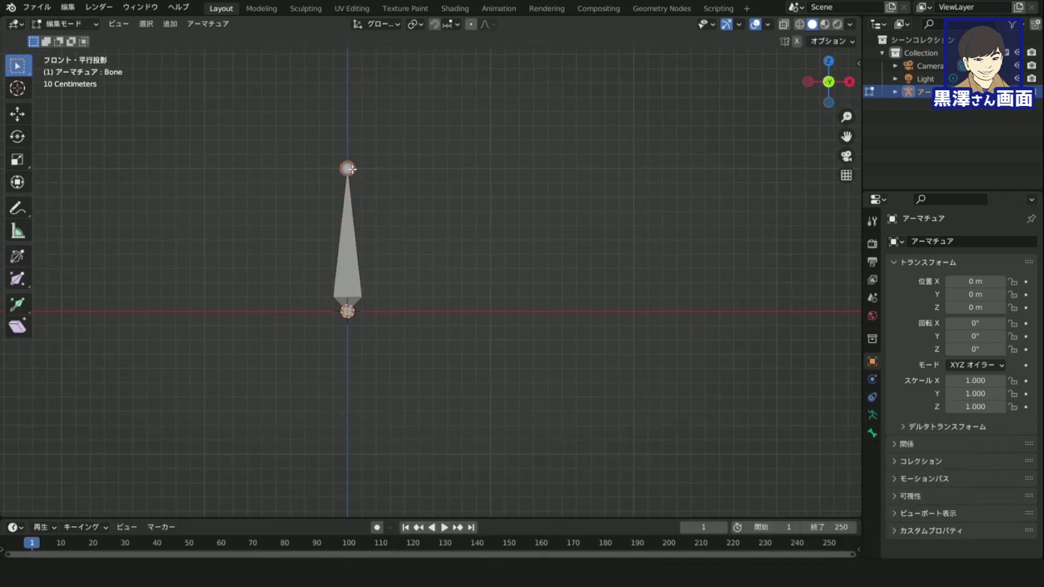
Lay the bone flat and extrude two more bones into a horizontal three-bone chain
mouse_move(347, 169)
mouse_down()
mouse_move(424, 226)
mouse_move(495, 322)
mouse_move(491, 311)
mouse_up()
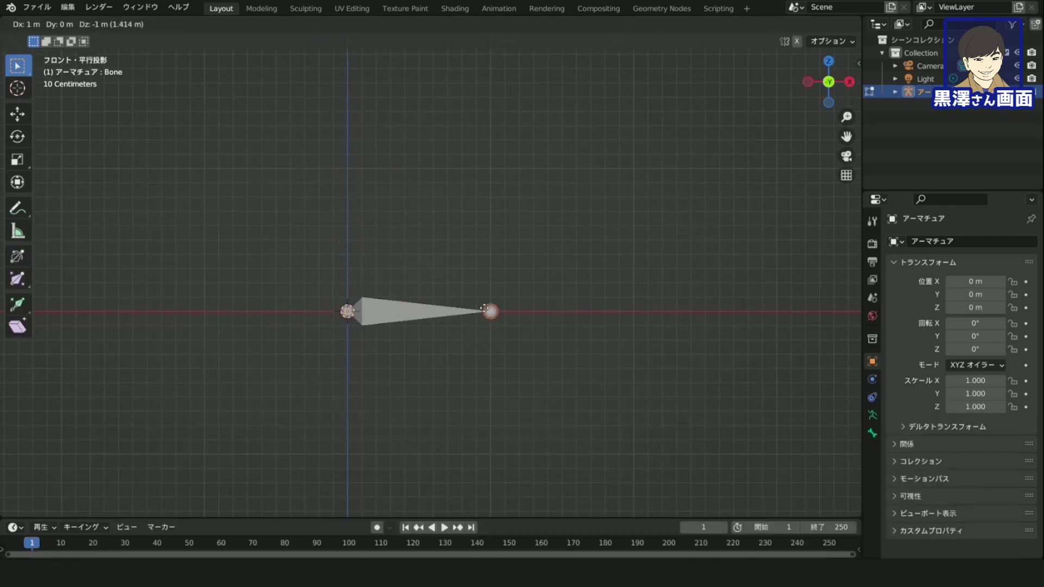
key(e)
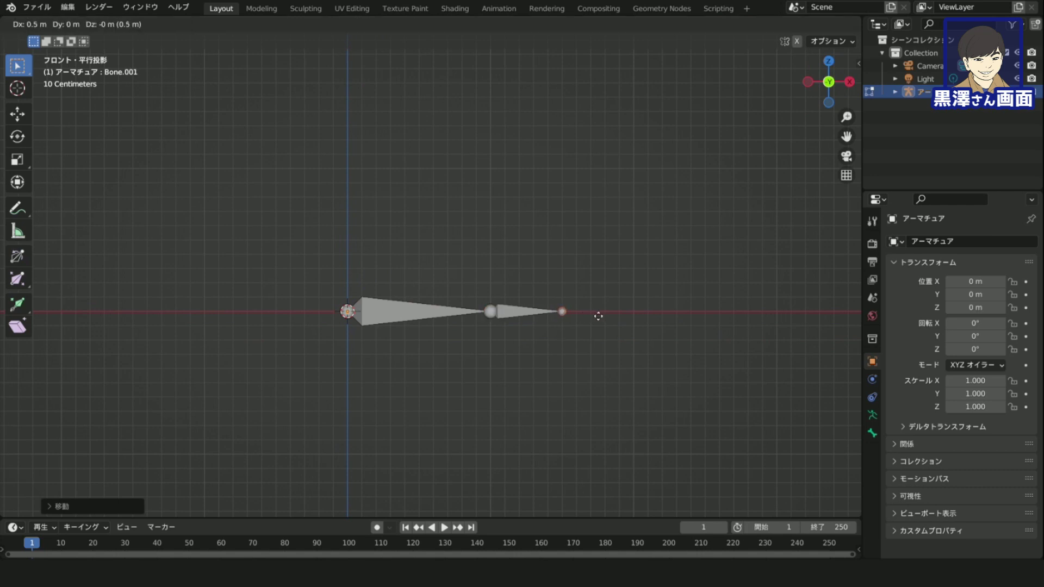
click(658, 308)
shift+middle_drag(677, 305, 550, 242)
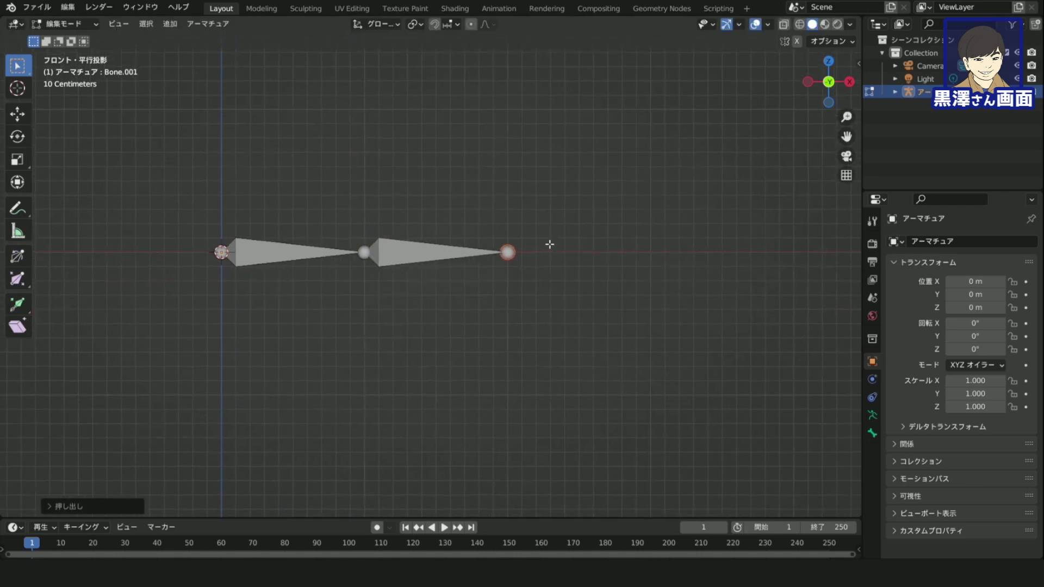
key(e)
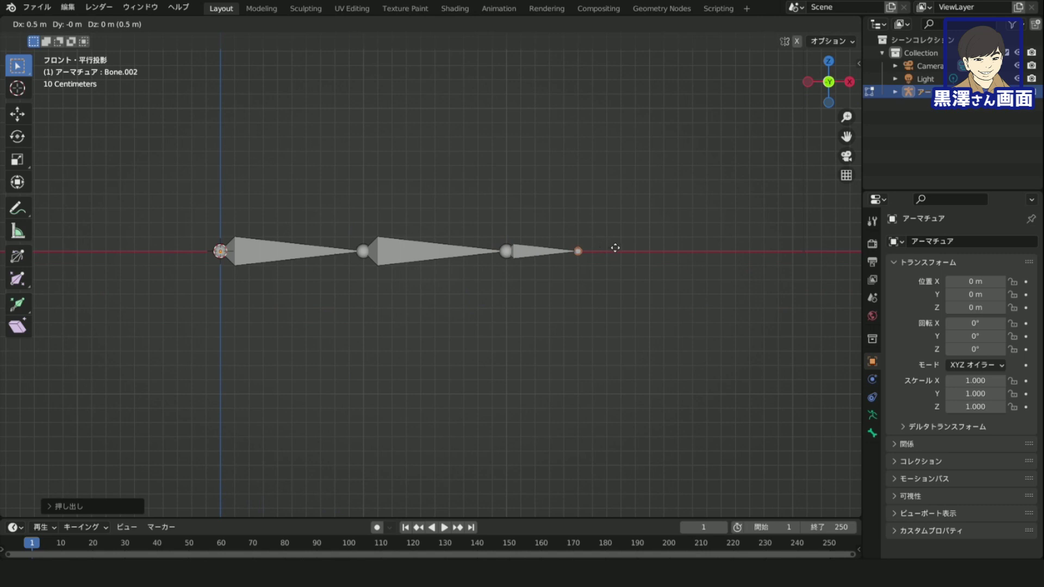
click(616, 248)
shift+middle_drag(563, 206, 635, 260)
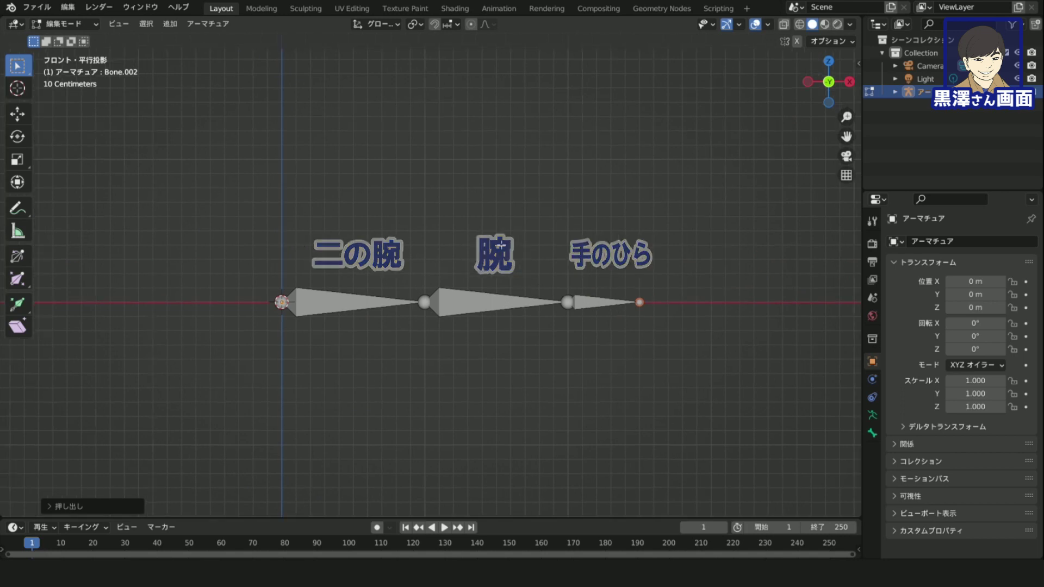
shift+middle_drag(477, 262, 463, 217)
key(Tab)
key(shift+a)
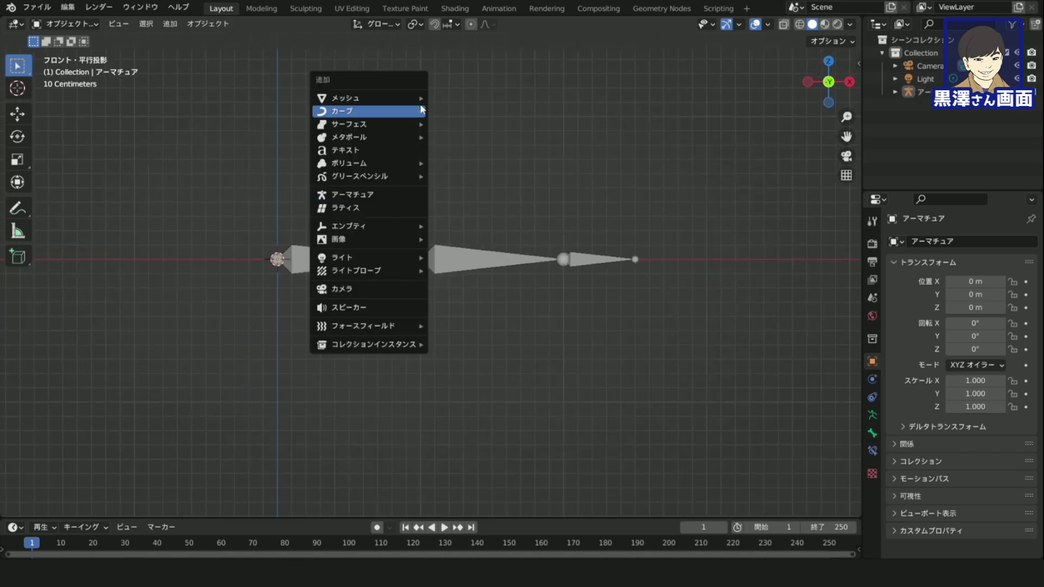
Add a plane rotated 90° on X and scale it down to the bone's thickness
click(464, 100)
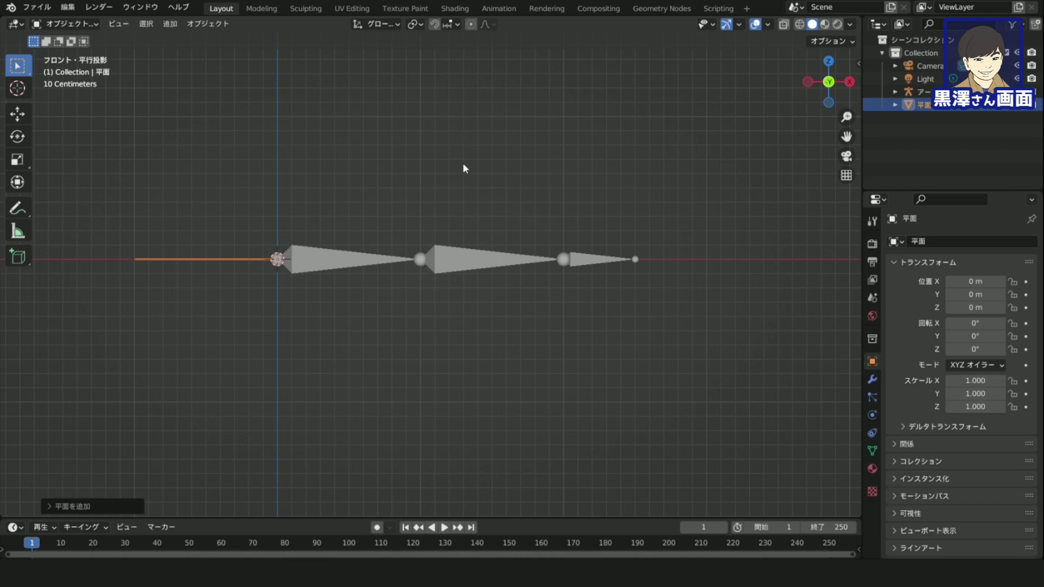
middle_drag(464, 167, 464, 301)
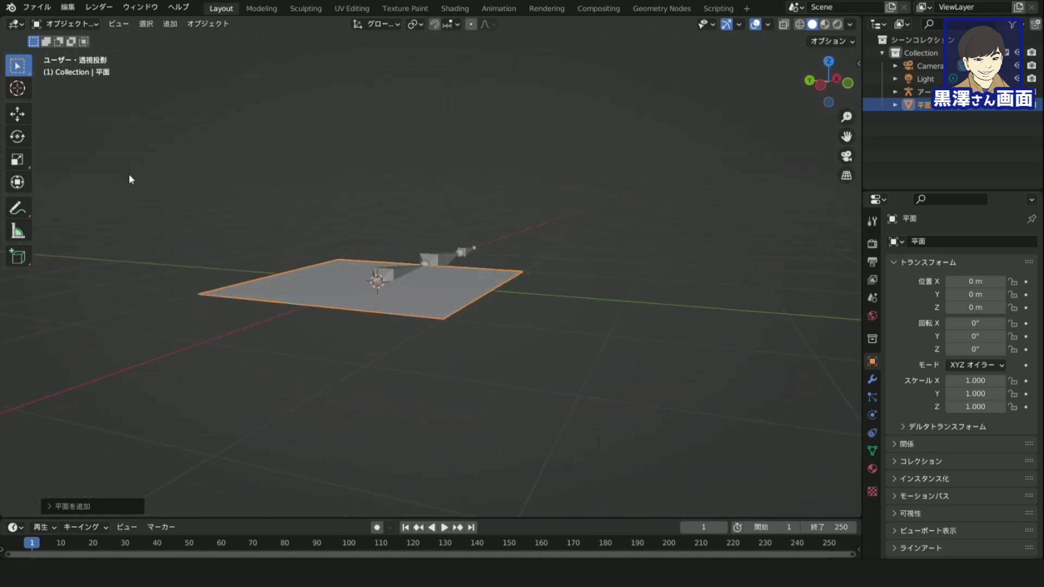
key(r)
key(x)
key(9)
key(0)
key(Return)
key(KP_1)
key(Tab)
key(s)
click(354, 240)
Extrude the plane's edge four times into a strip spanning all three bones
key(e)
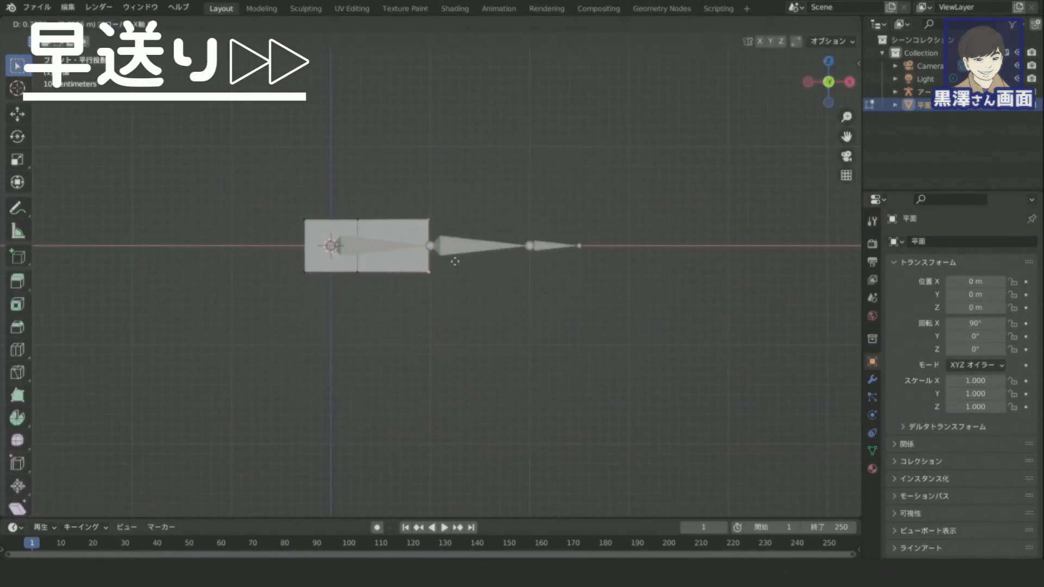
click(512, 254)
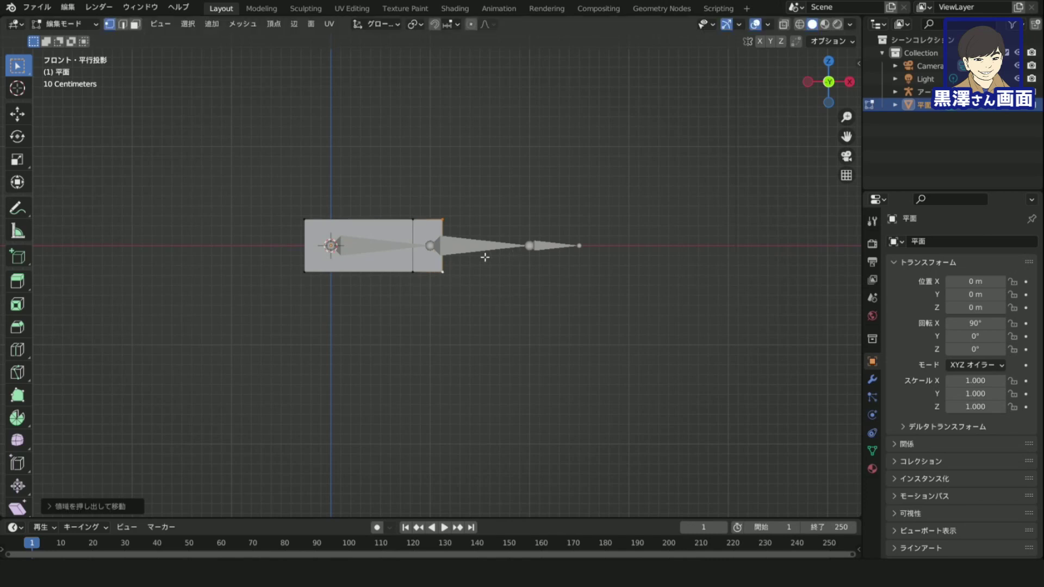
key(e)
click(560, 261)
key(e)
click(552, 261)
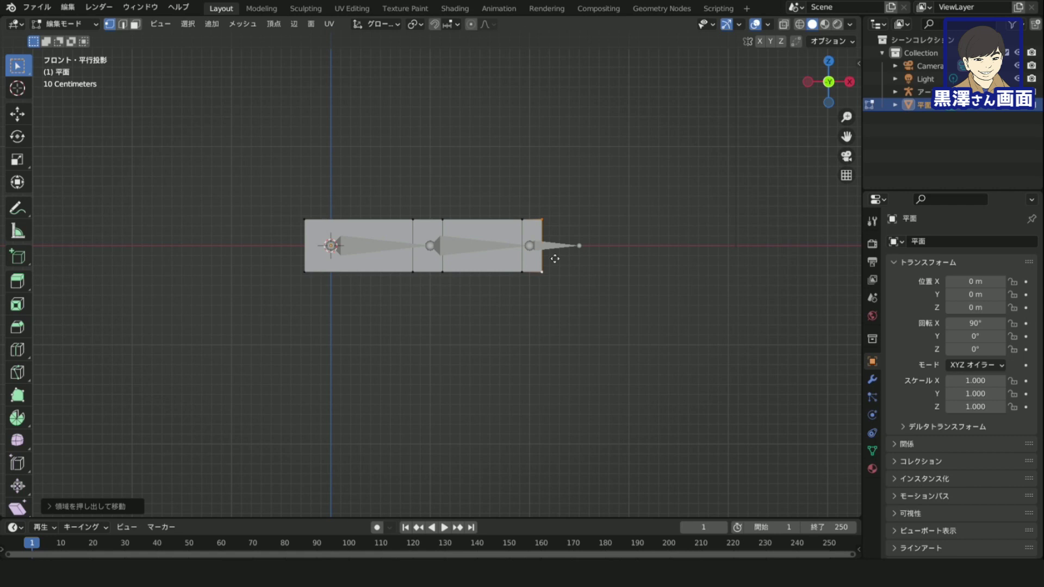
key(e)
click(592, 258)
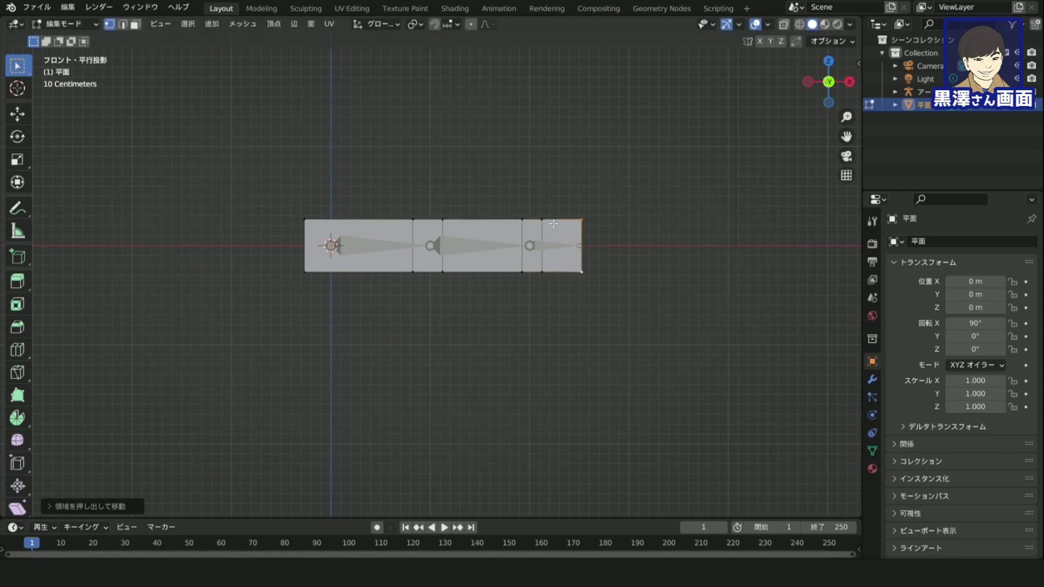
click(625, 313)
mouse_move(657, 330)
middle_down()
mouse_move(662, 368)
mouse_move(650, 338)
mouse_move(479, 351)
middle_up()
key(Tab)
click(479, 351)
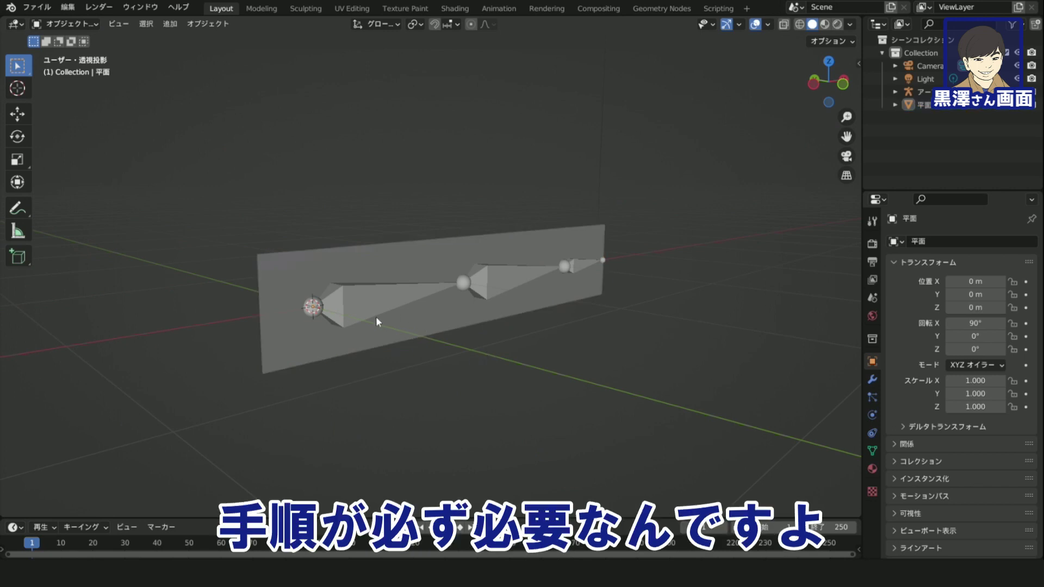
Parent the strip to the armature With Automatic Weights, then return to front orthographic view
click(301, 267)
middle_drag(301, 266, 317, 254)
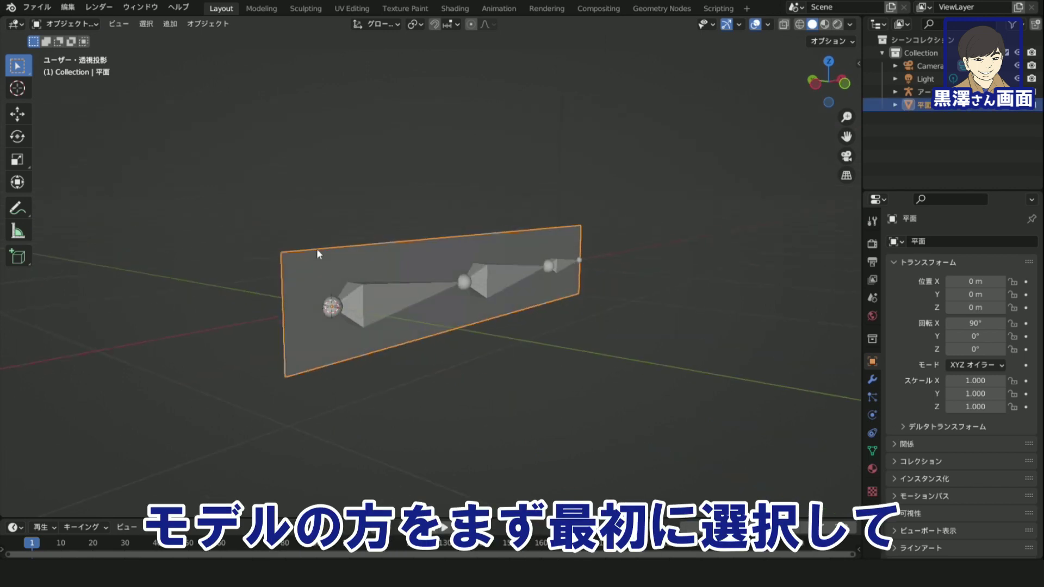
click(306, 212)
click(313, 270)
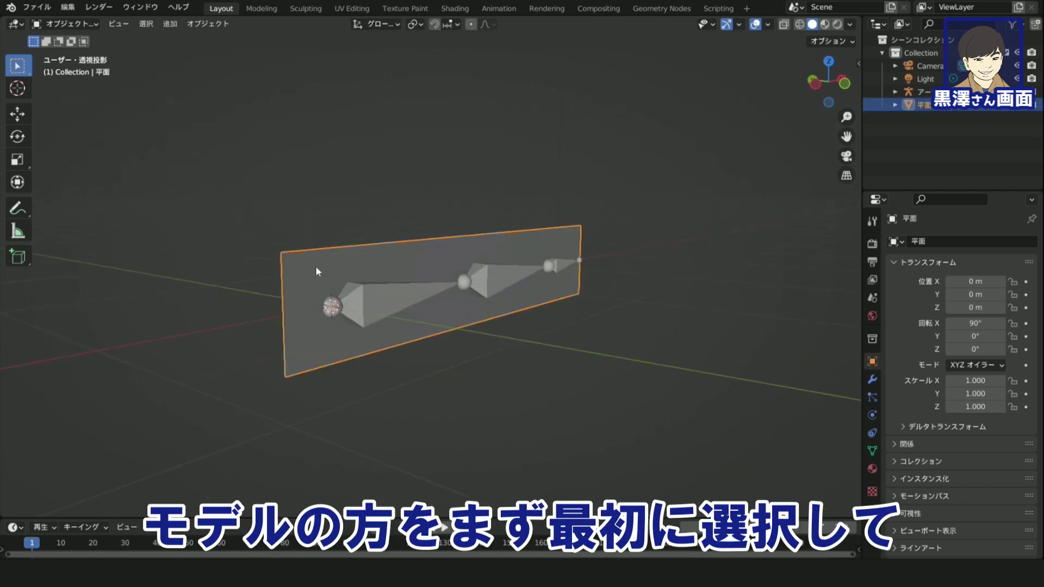
shift+click(378, 302)
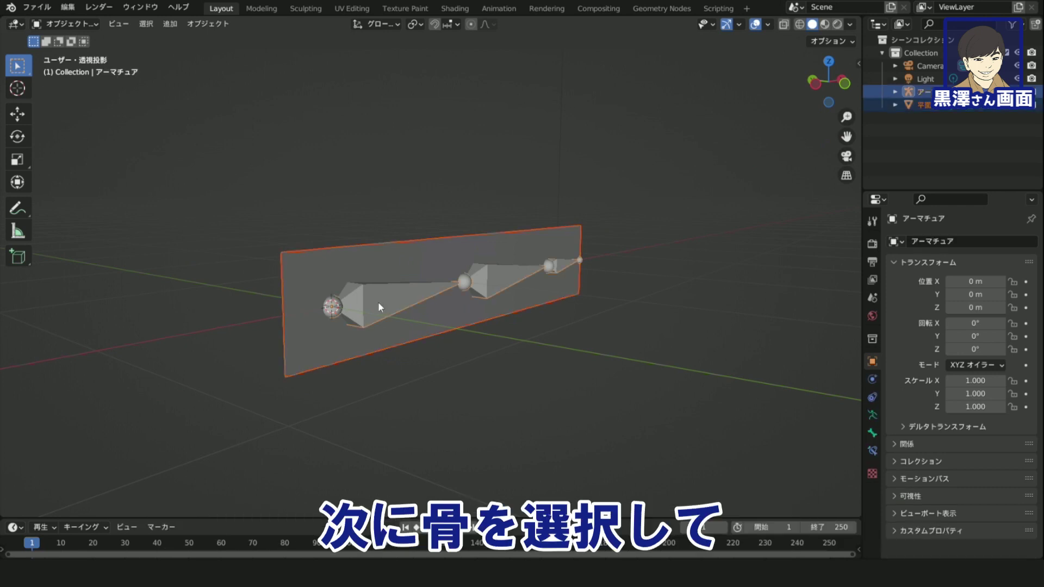
click(208, 24)
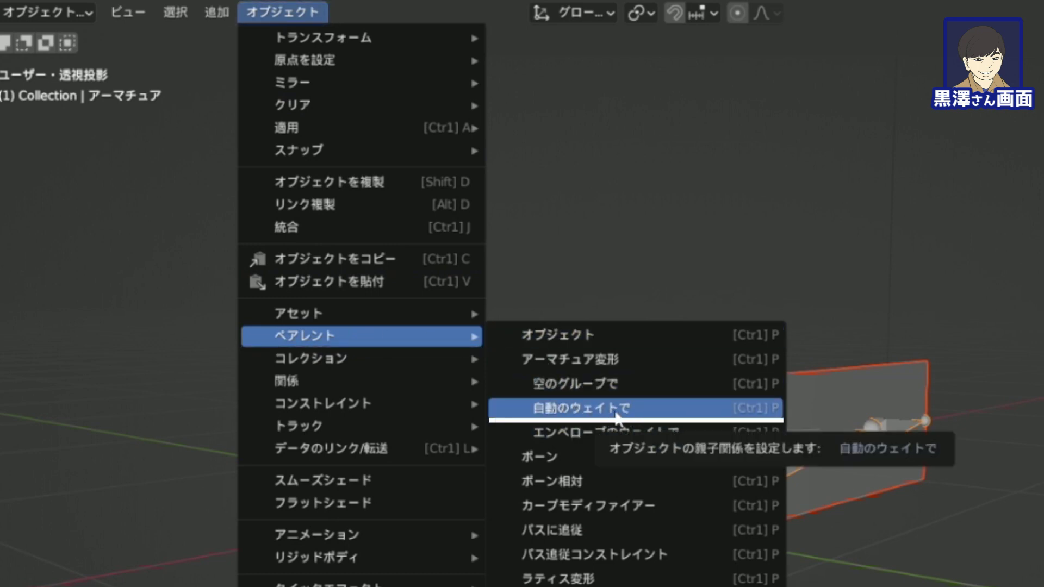
mouse_move(380, 253)
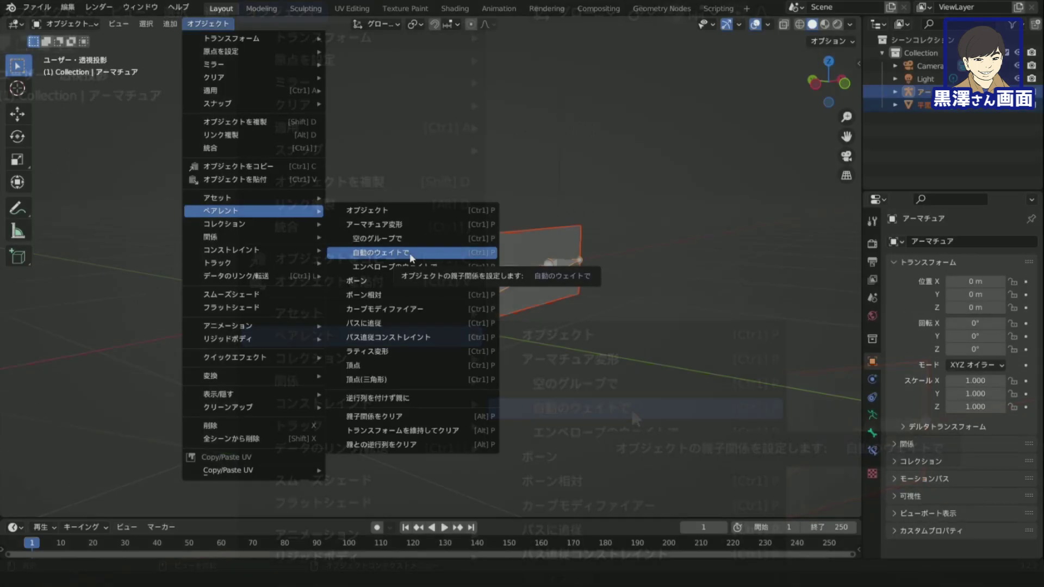
click(409, 253)
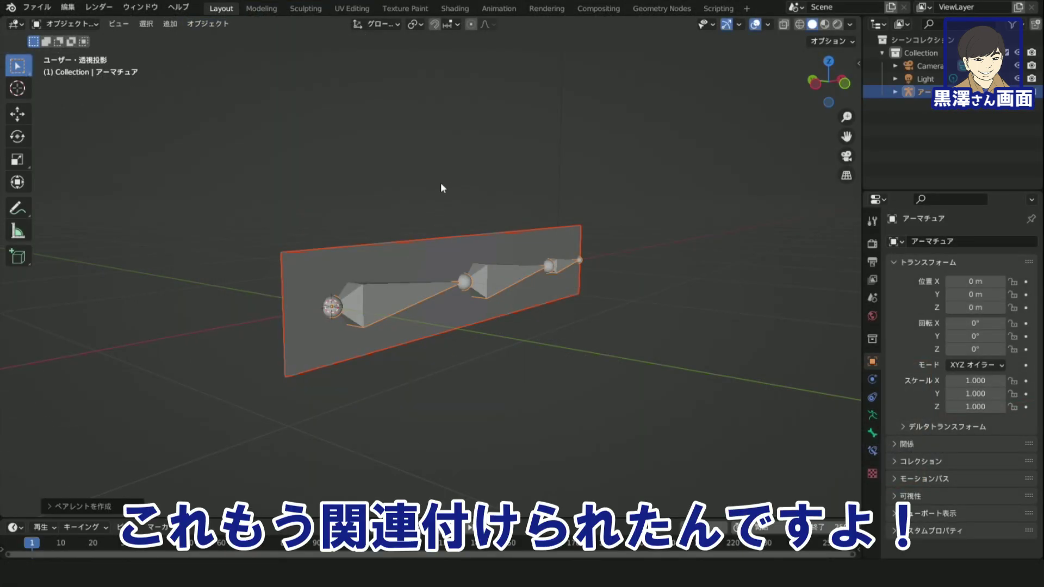
middle_drag(451, 185, 388, 191)
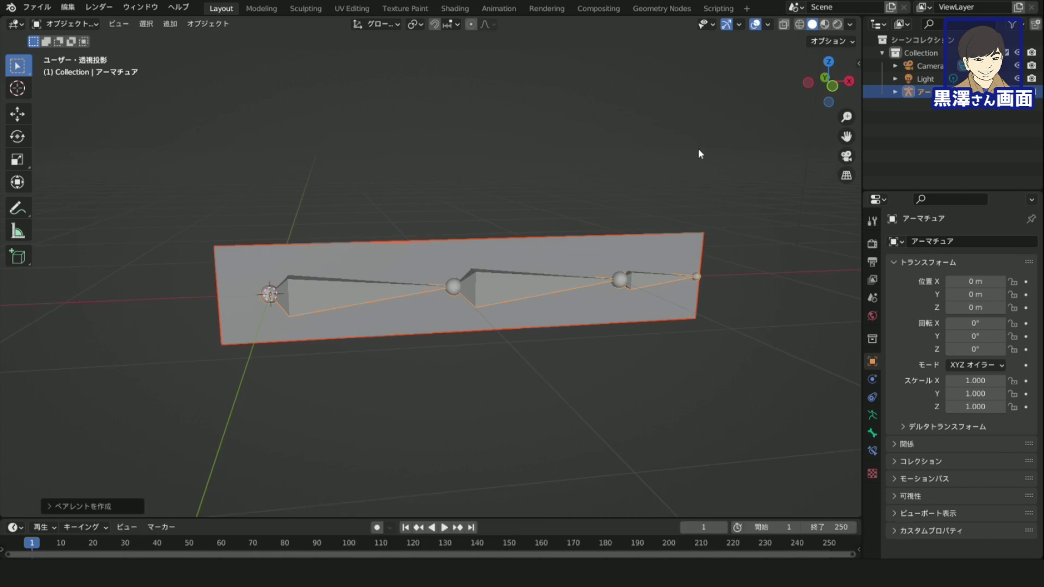
click(832, 86)
Test-move the armature, cancel the move, and switch it into Pose Mode
click(511, 179)
click(326, 289)
shift+middle_drag(380, 290, 352, 263)
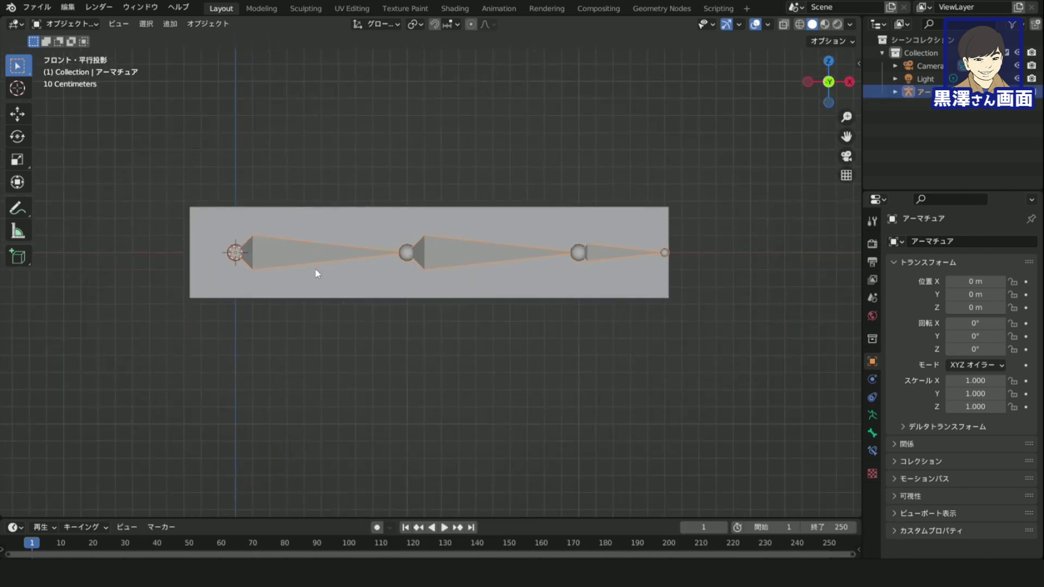
key(g)
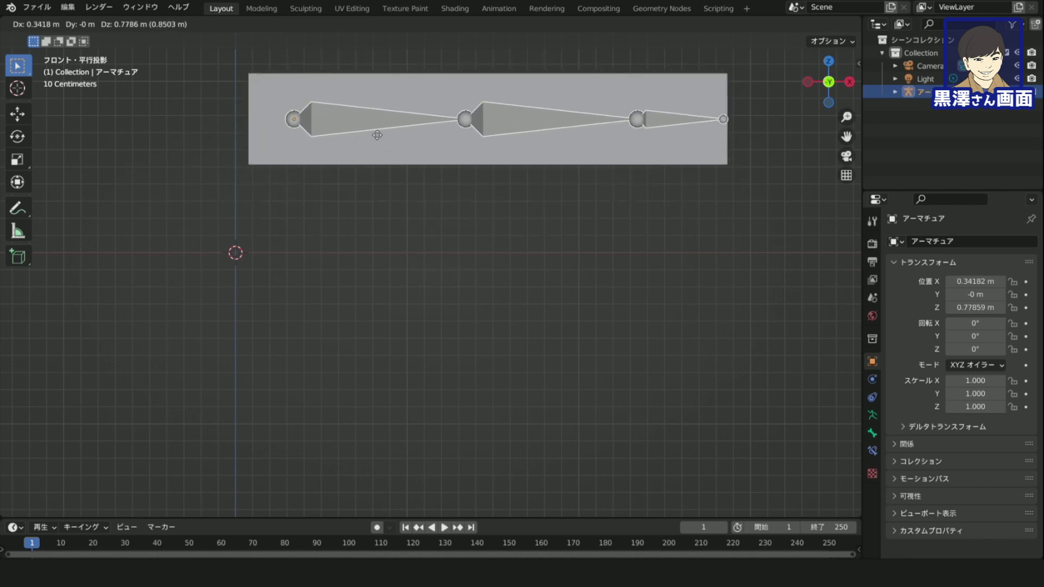
key(Escape)
click(162, 52)
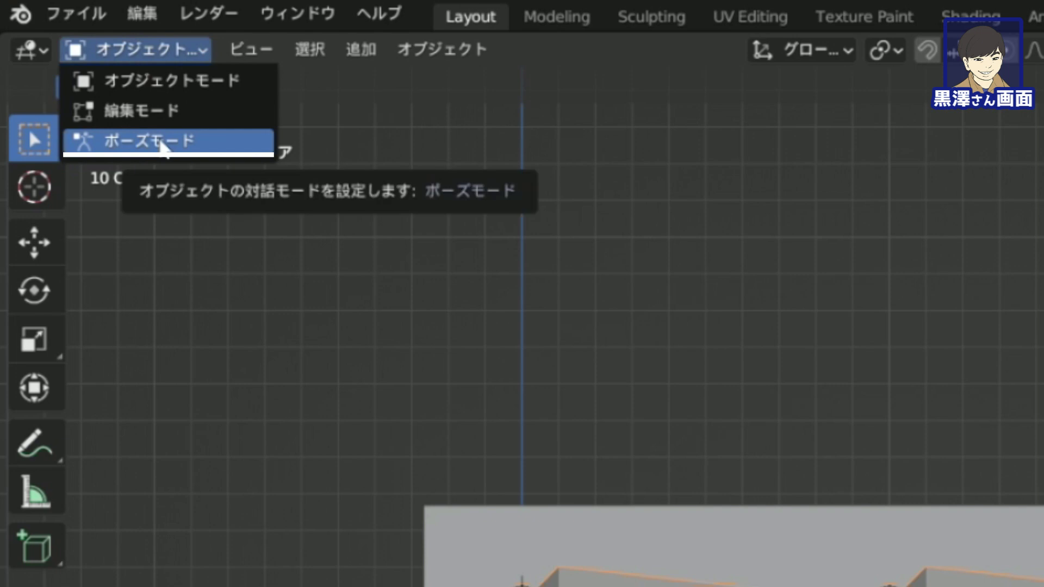
click(161, 142)
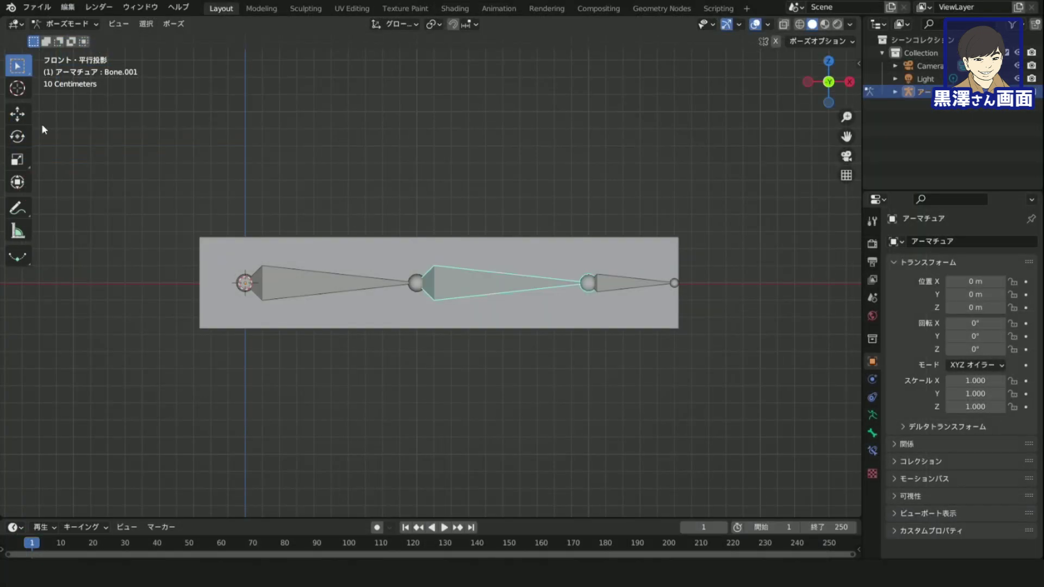
Rotate Bone.001 about 80° upward and Bone.002 to bend the strip like an arm
click(22, 136)
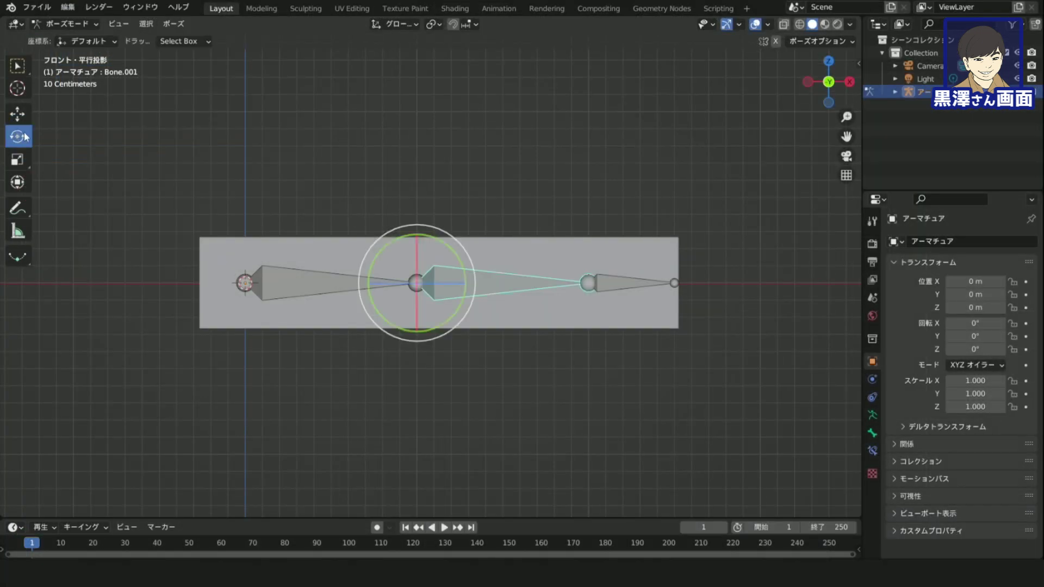
drag(451, 254, 396, 225)
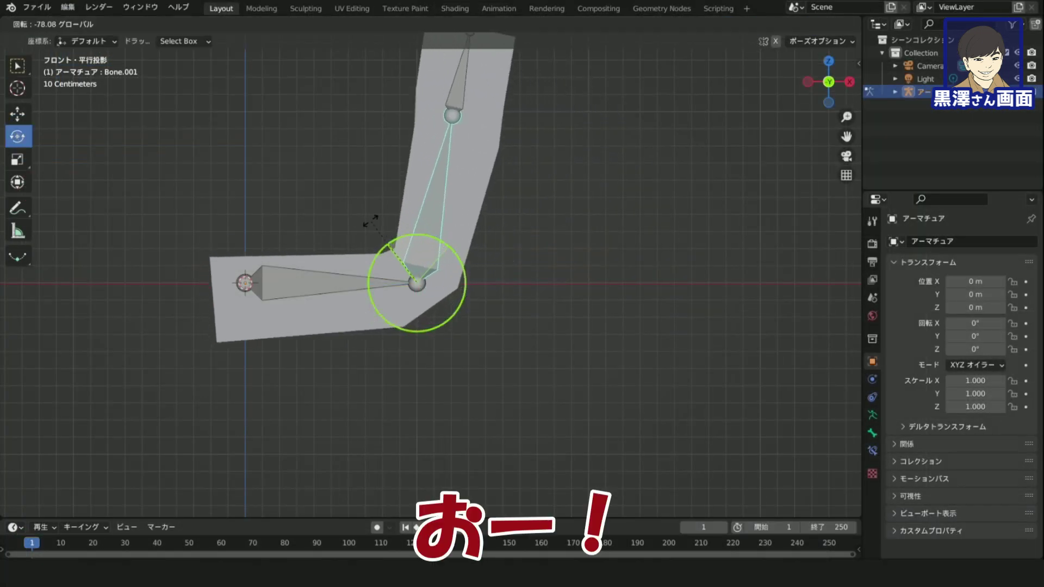
shift+middle_drag(517, 199, 522, 237)
click(453, 109)
mouse_move(408, 155)
mouse_down()
mouse_move(408, 135)
mouse_move(386, 163)
mouse_up()
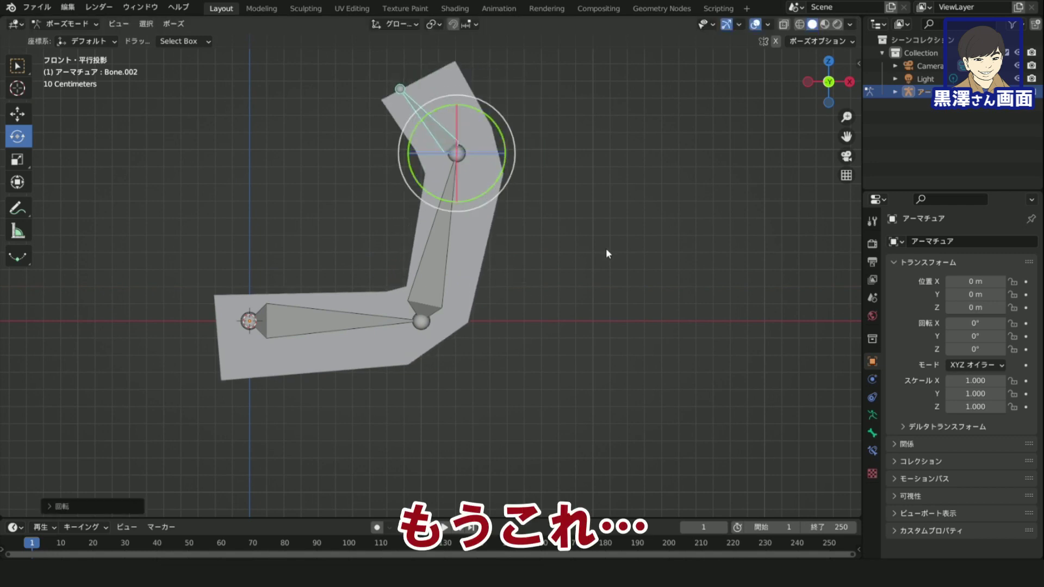
shift+middle_drag(606, 247, 660, 223)
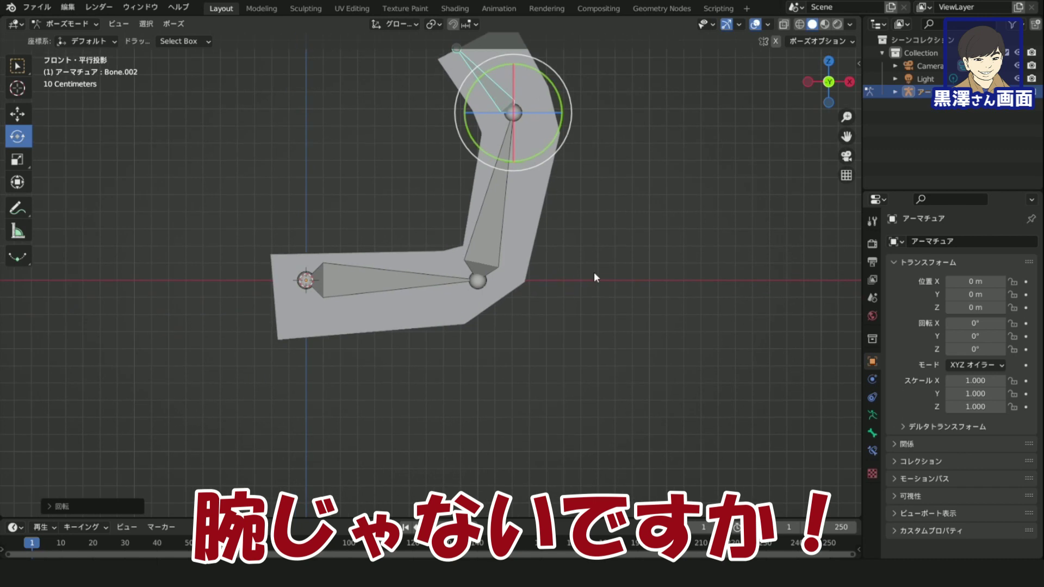
scroll(594, 280, up, 3)
click(464, 364)
shift+middle_drag(466, 364, 452, 397)
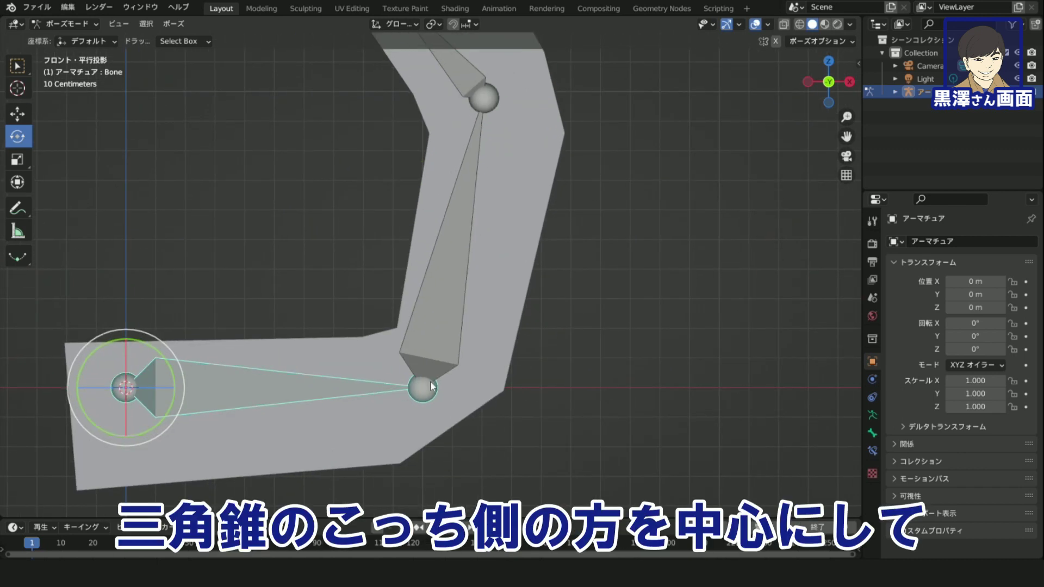
click(444, 351)
mouse_move(445, 350)
mouse_down()
mouse_move(473, 365)
mouse_move(496, 406)
mouse_move(520, 406)
mouse_up()
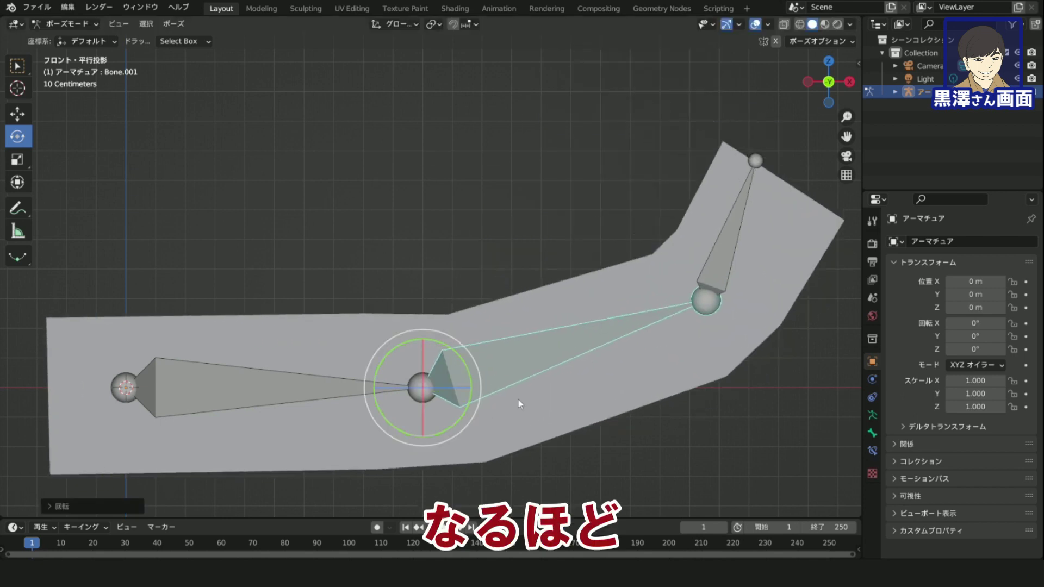
shift+middle_drag(574, 384, 520, 369)
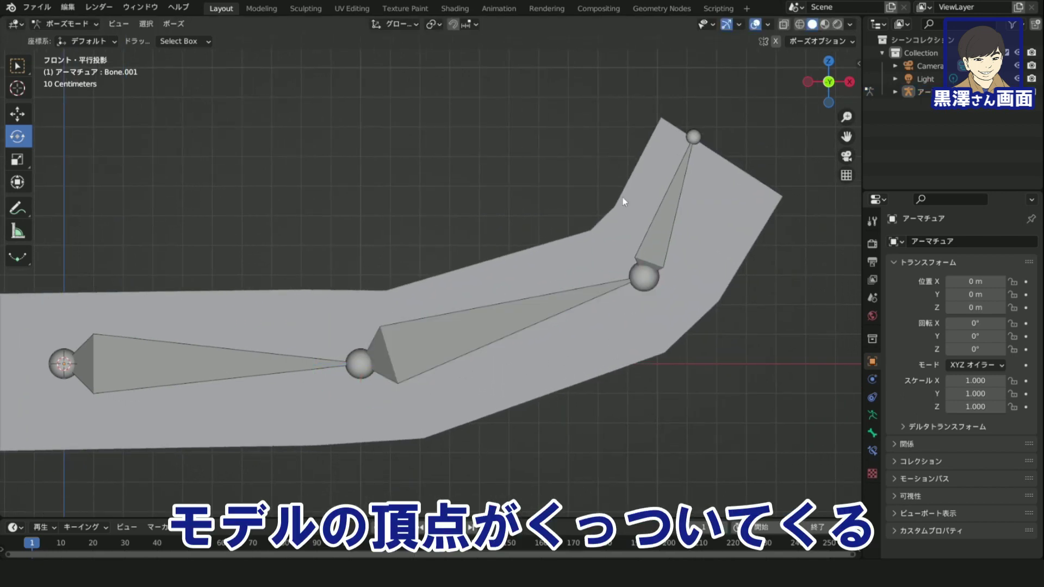
Freely rotate the tip bone Bone.002, then deselect the bones
click(651, 252)
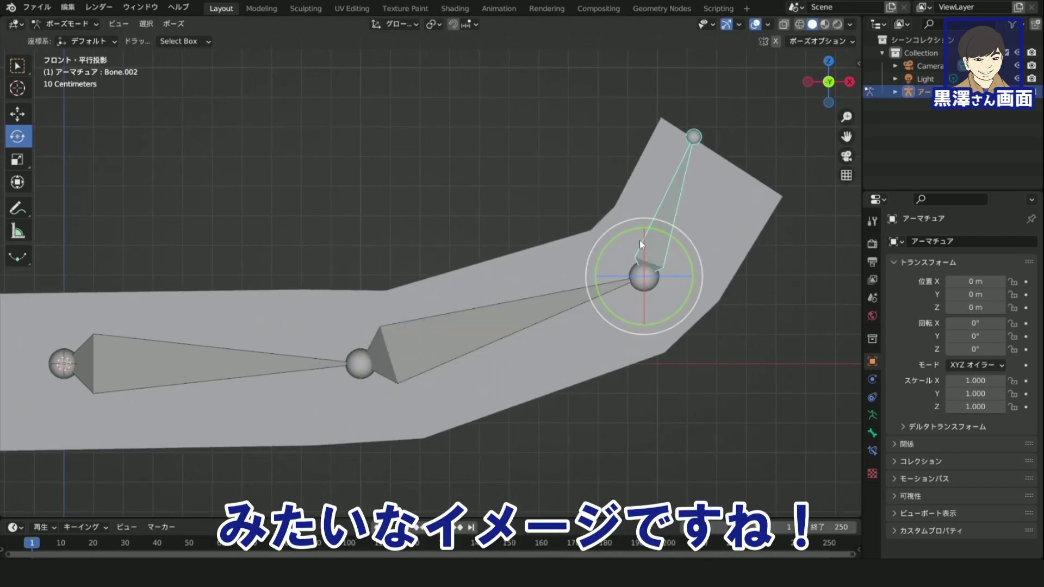
key(r)
key(r)
click(671, 284)
scroll(672, 284, down, 2)
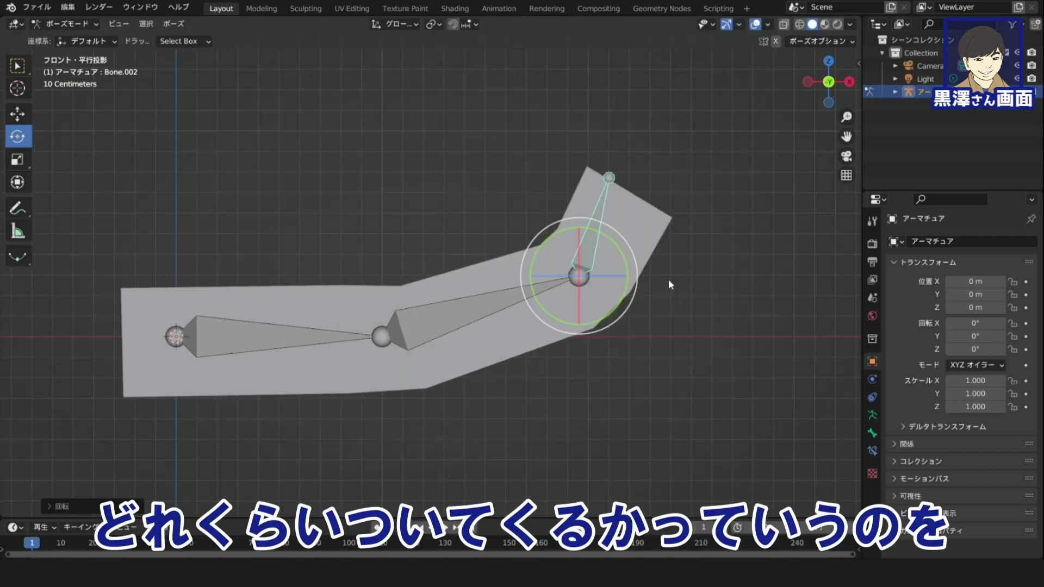
shift+middle_drag(671, 284, 701, 232)
click(531, 308)
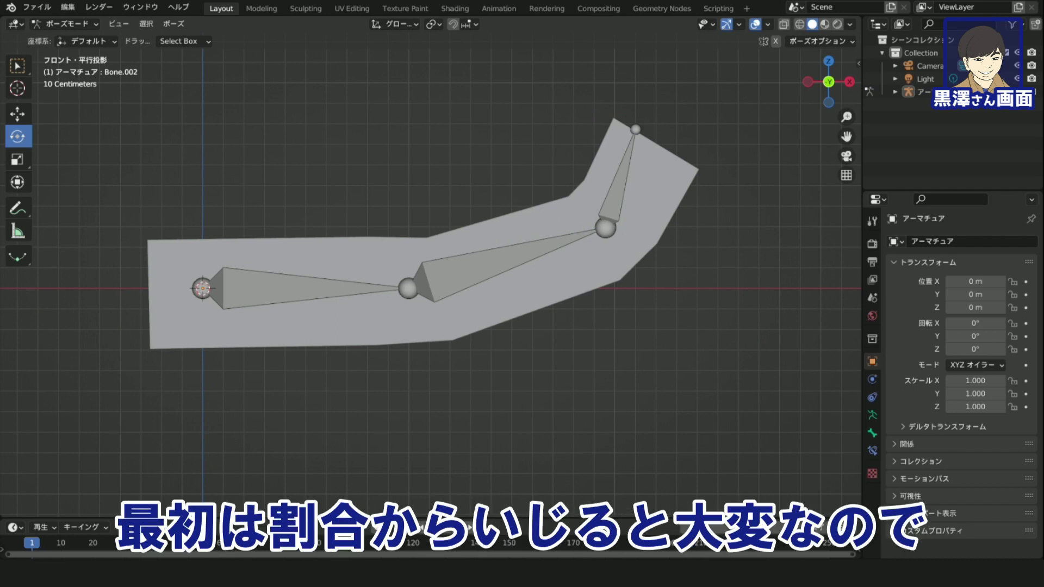
Select the first bone with the Move tool and inspect the pose from perspective and front views
click(18, 117)
mouse_move(205, 258)
middle_down()
mouse_move(230, 279)
mouse_move(269, 267)
mouse_move(341, 291)
middle_up()
click(269, 267)
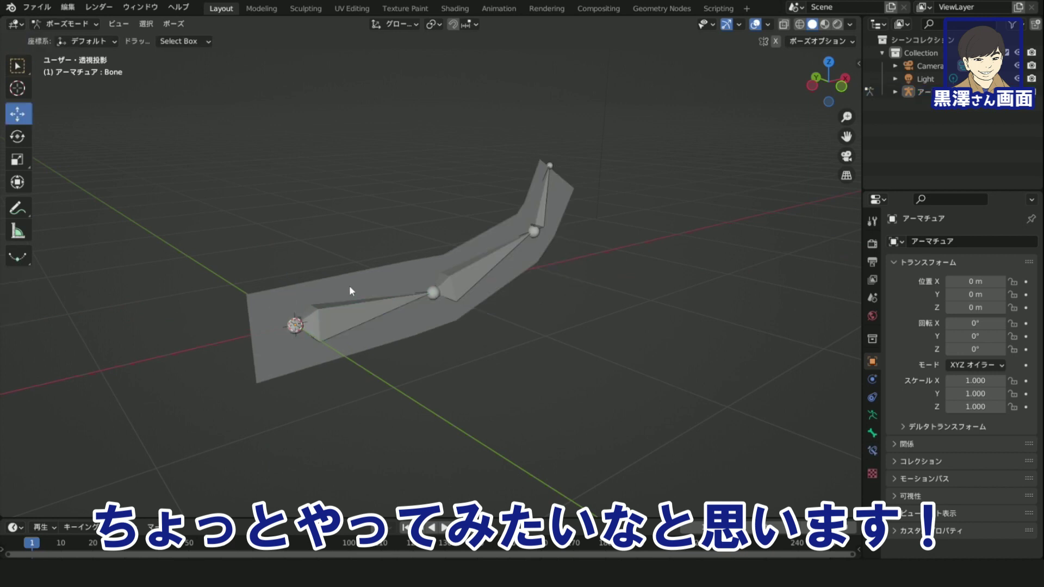
mouse_move(349, 285)
middle_down()
mouse_move(424, 243)
mouse_move(373, 305)
mouse_move(451, 333)
middle_up()
click(837, 89)
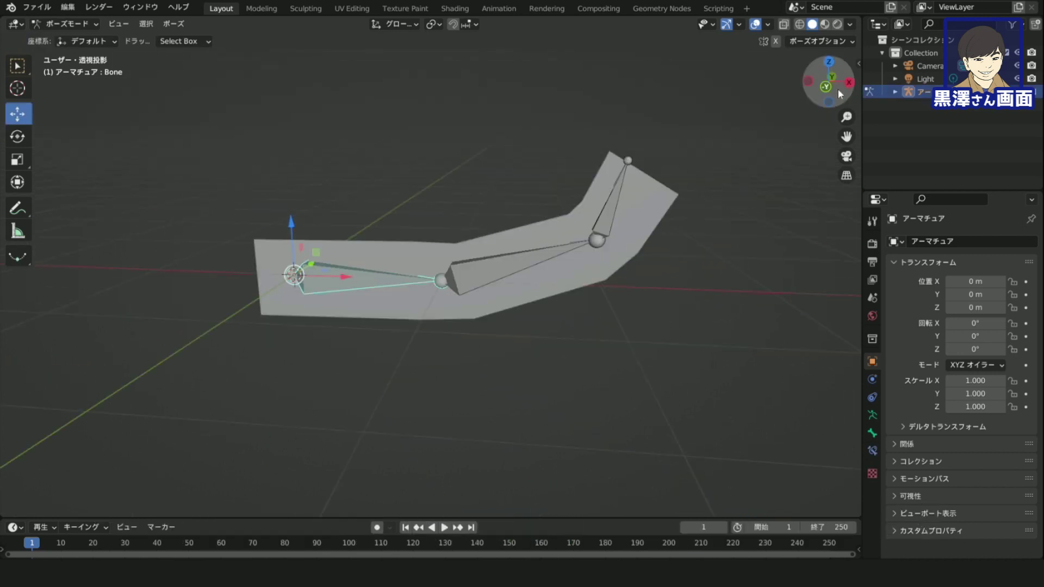
scroll(641, 191, down, 3)
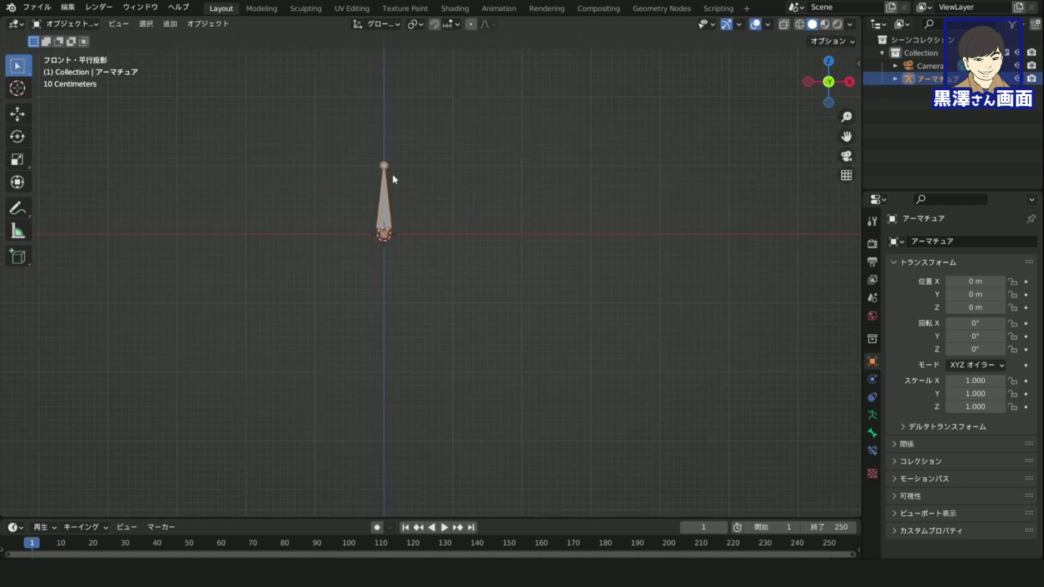
shift+scroll(393, 179, up, 1)
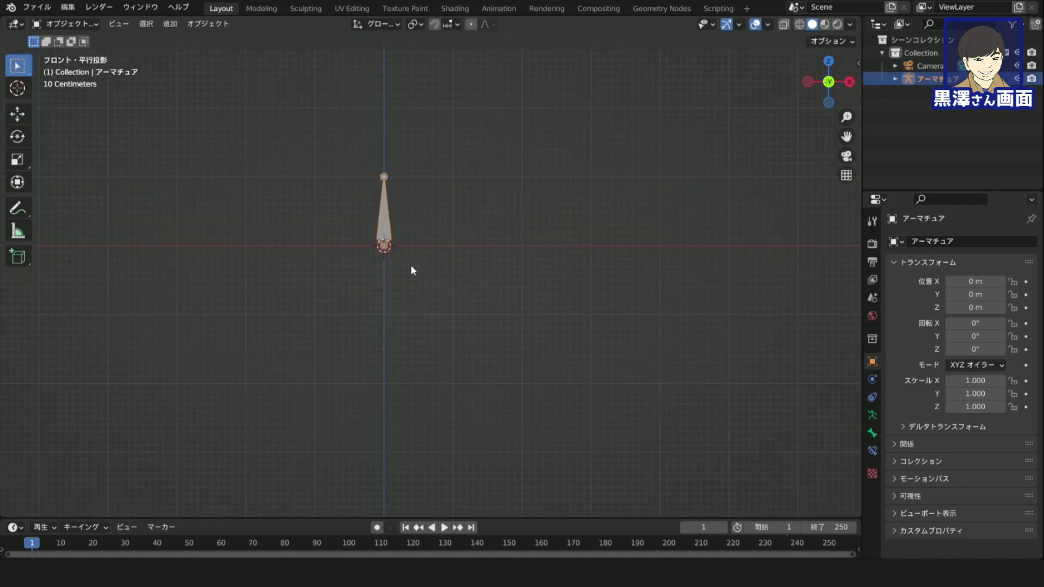
Enable the Rigging: Rigify add-on by searching 'rig' in Preferences > Add-ons
shift+scroll(440, 187, up, 2)
shift+scroll(445, 196, up, 2)
click(454, 202)
middle_drag(455, 204, 459, 216)
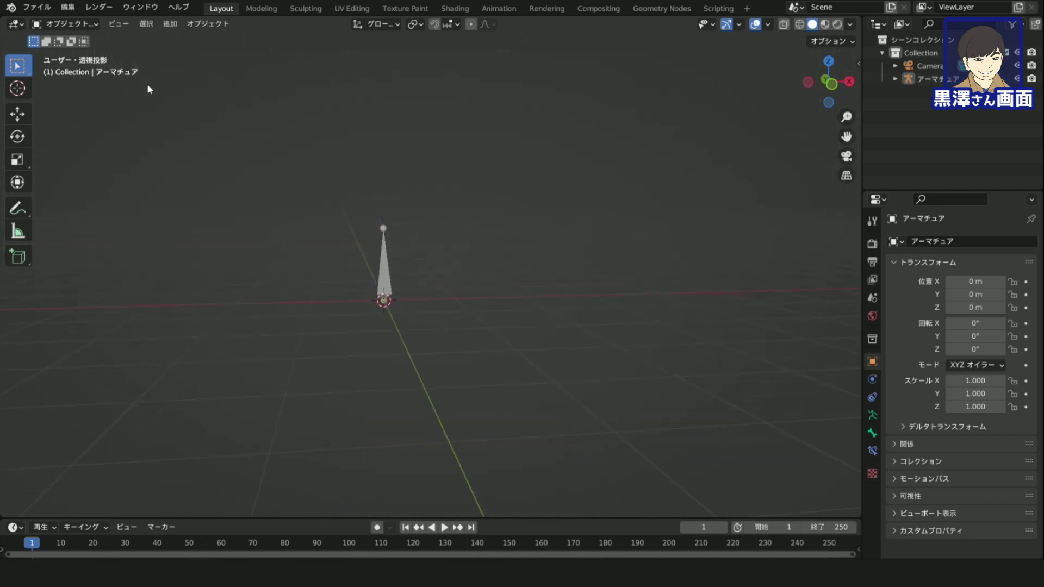
click(71, 8)
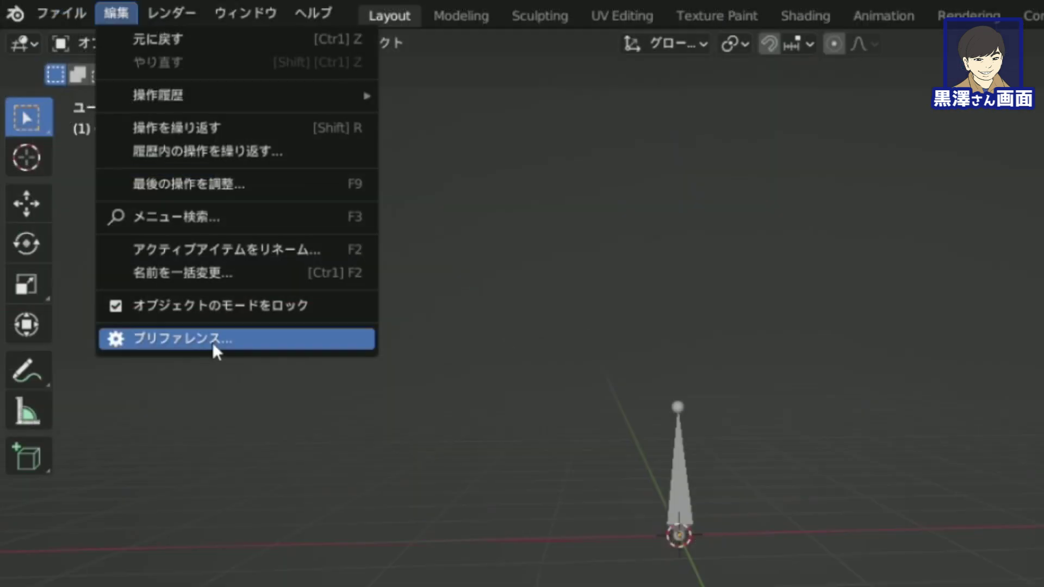
click(122, 191)
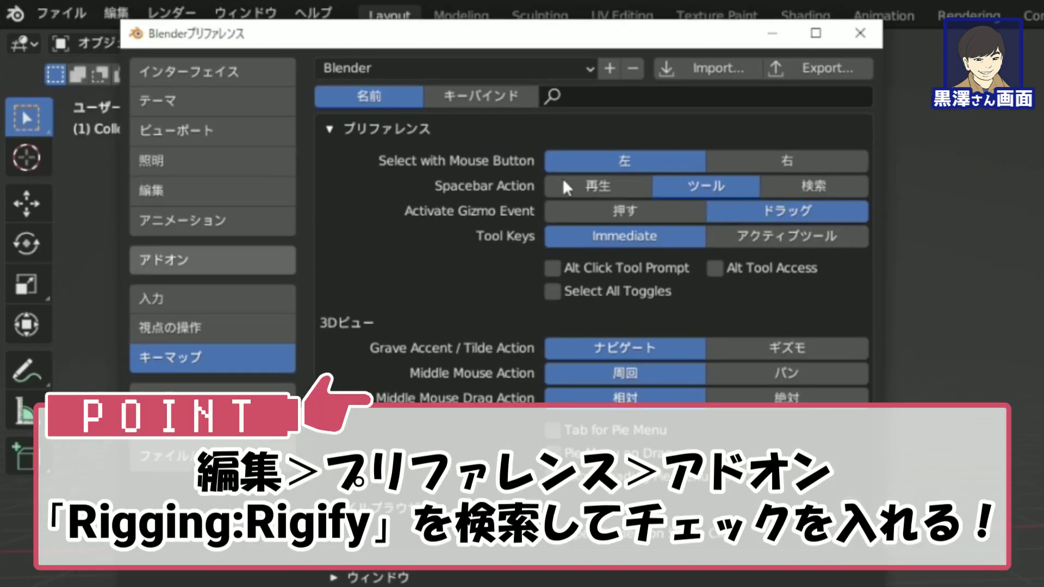
click(212, 260)
click(772, 97)
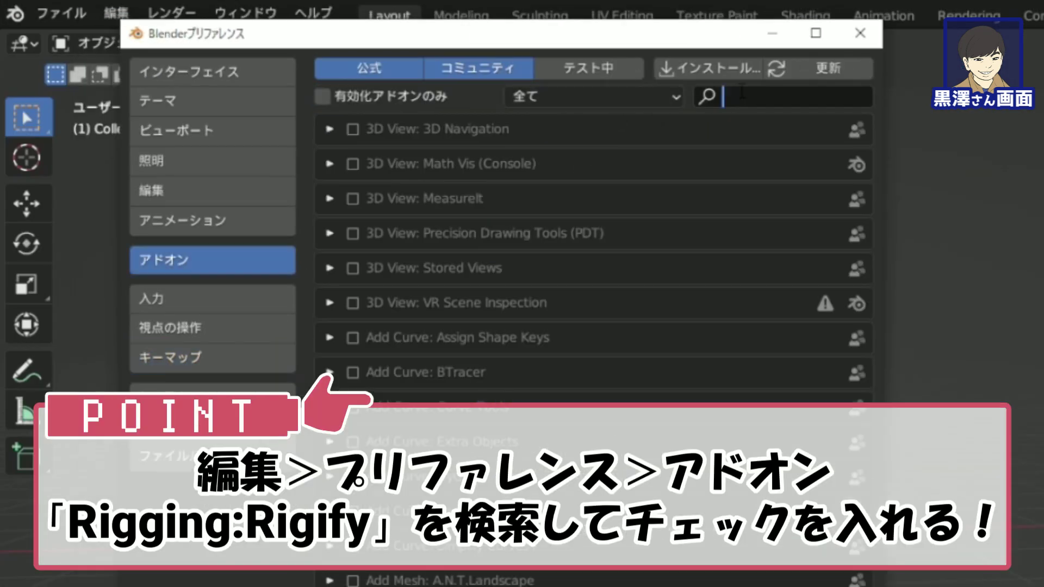
text(rig)
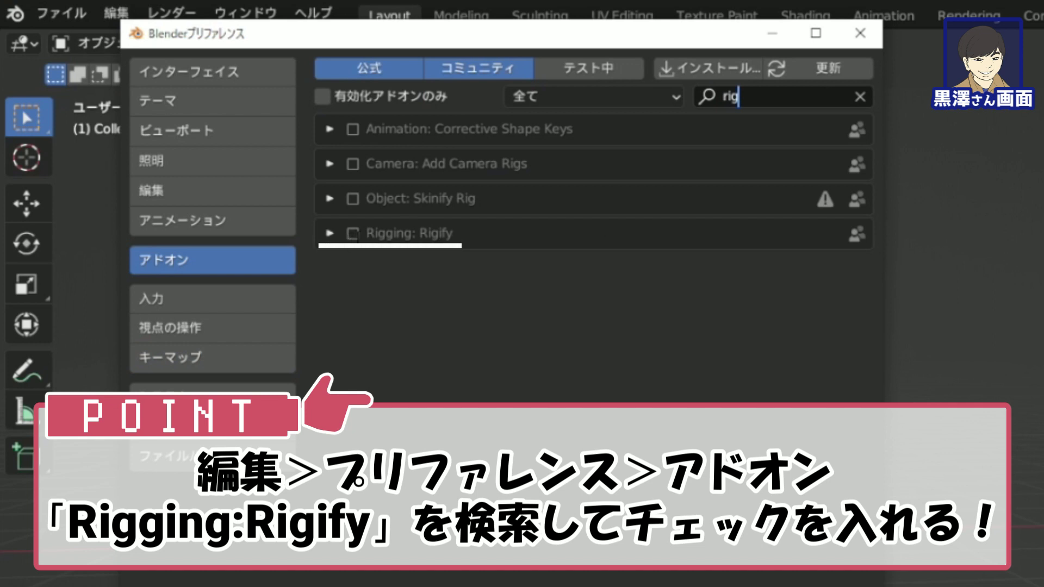
click(356, 249)
click(353, 235)
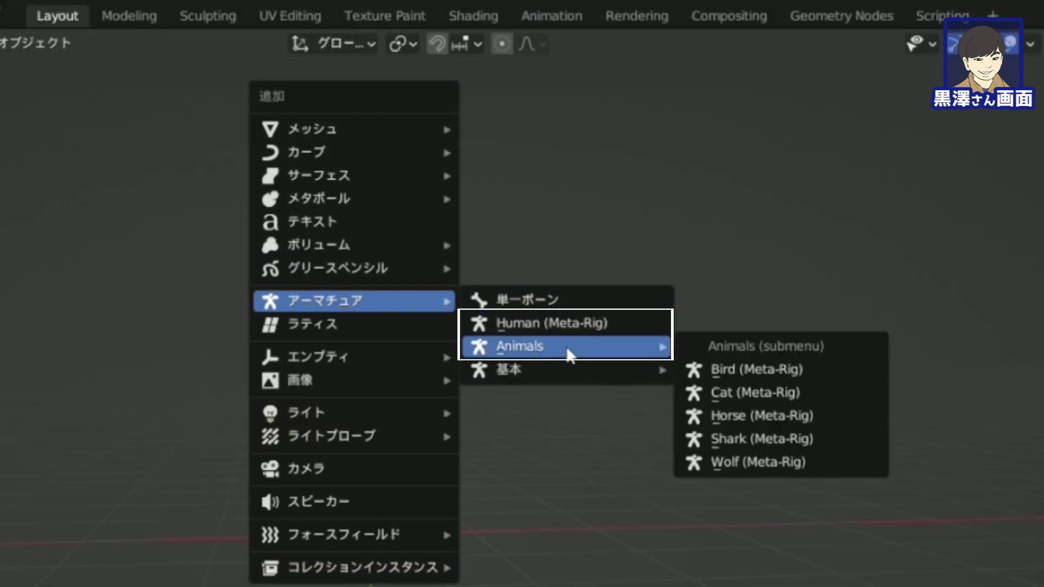
mouse_move(565, 369)
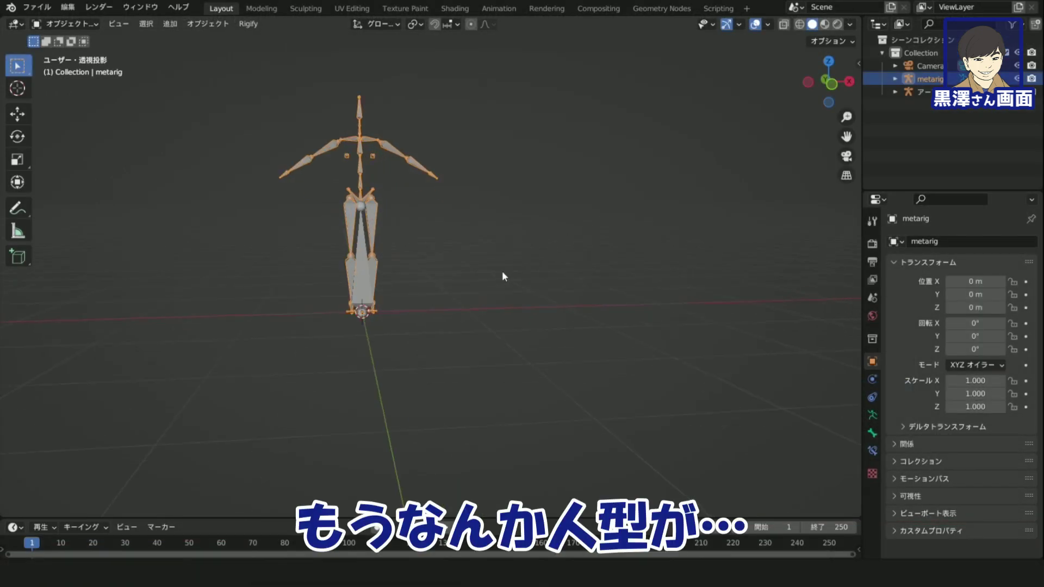
Delete the old single-bone armature, then select the metarig and view it from the front
middle_drag(501, 271, 500, 287)
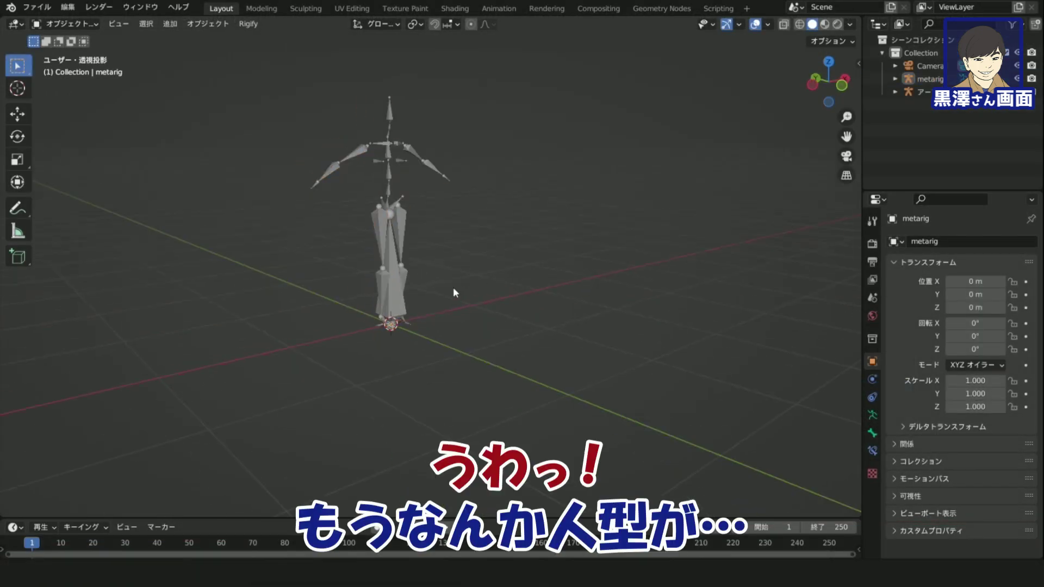
click(395, 304)
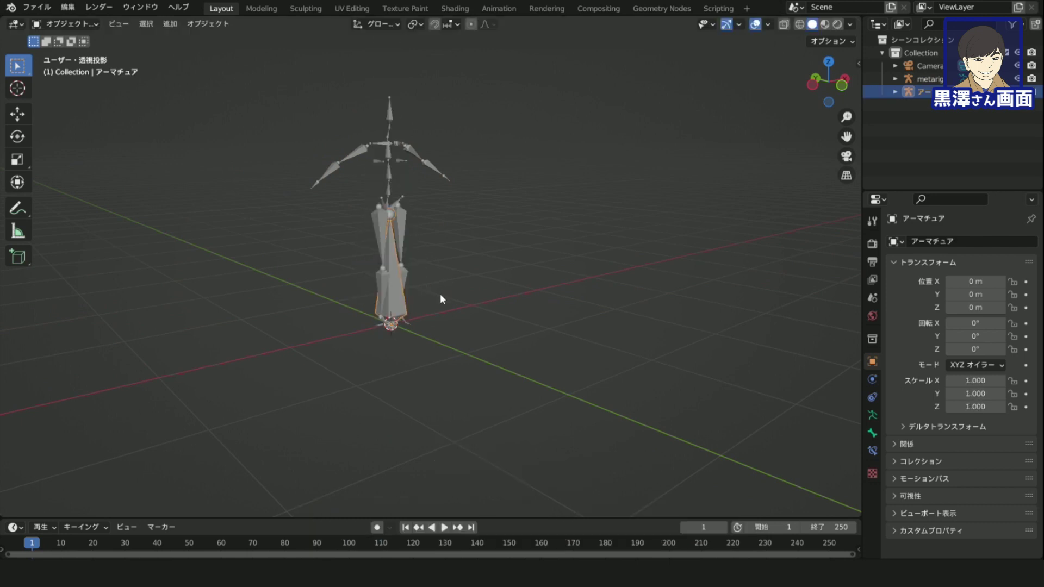
key(Delete)
scroll(451, 277, up, 1)
scroll(467, 277, up, 1)
scroll(446, 272, up, 1)
scroll(365, 312, down, 2)
click(364, 312)
mouse_move(435, 306)
middle_down()
mouse_move(351, 327)
mouse_move(363, 306)
mouse_move(432, 290)
mouse_move(416, 317)
mouse_move(454, 327)
mouse_move(461, 308)
mouse_move(556, 321)
middle_up()
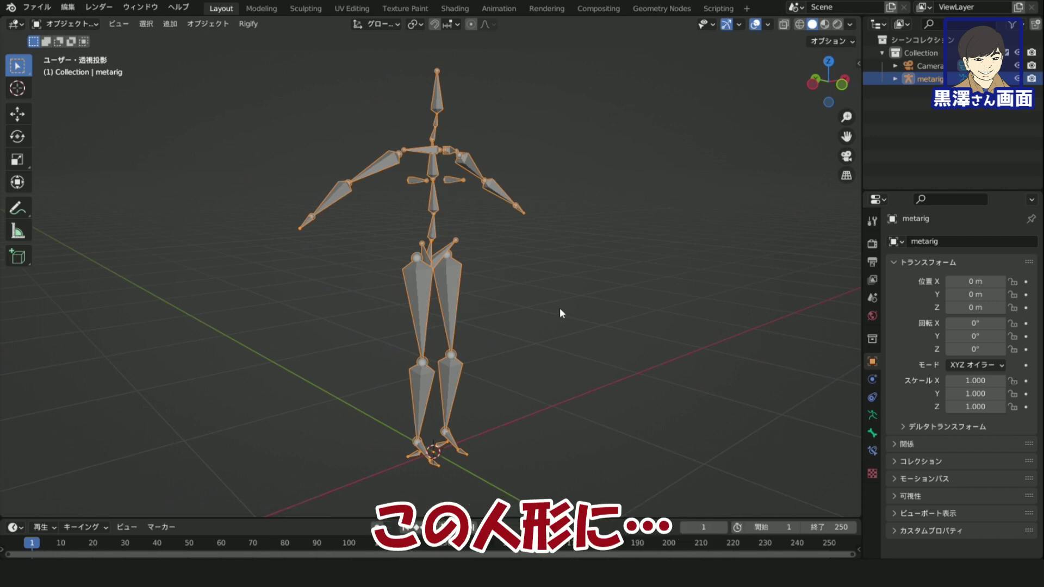
mouse_move(510, 313)
middle_down()
mouse_move(497, 300)
mouse_move(559, 275)
mouse_move(497, 266)
mouse_move(529, 270)
mouse_move(501, 282)
mouse_move(482, 275)
middle_up()
key(shift+a)
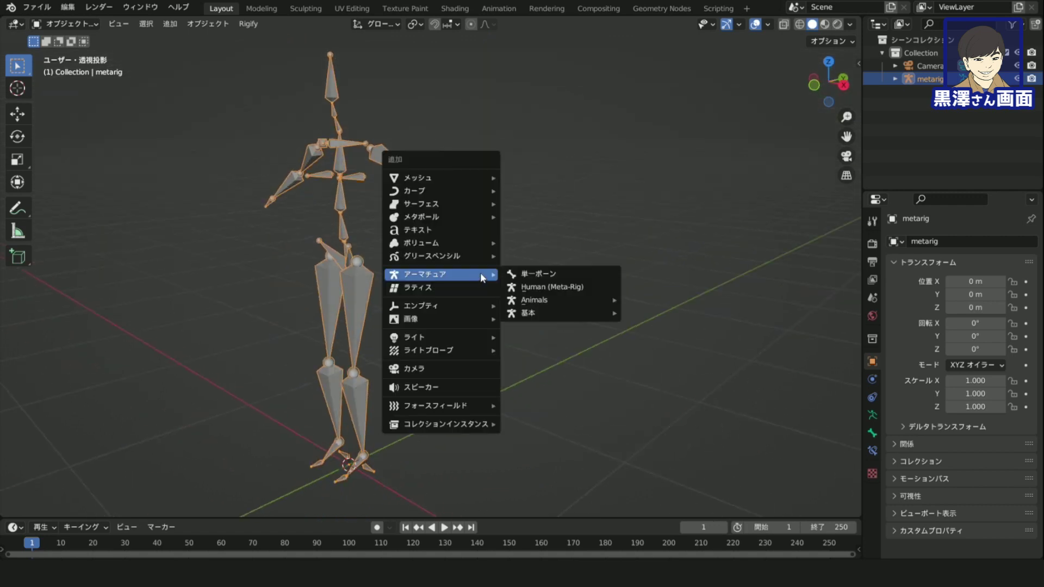
click(551, 287)
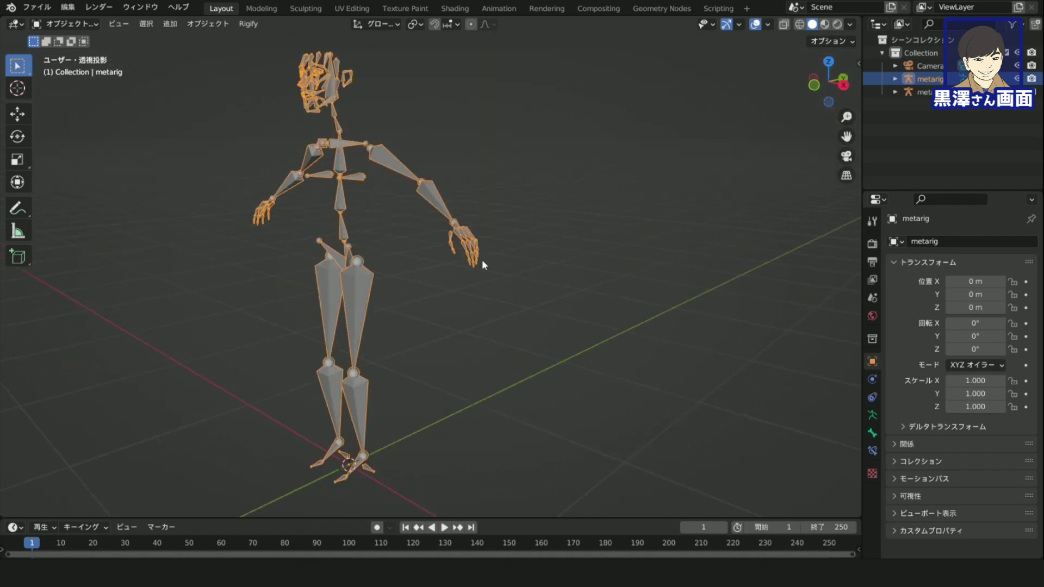
mouse_move(506, 242)
middle_down()
mouse_move(450, 284)
mouse_move(480, 247)
mouse_move(575, 391)
middle_up()
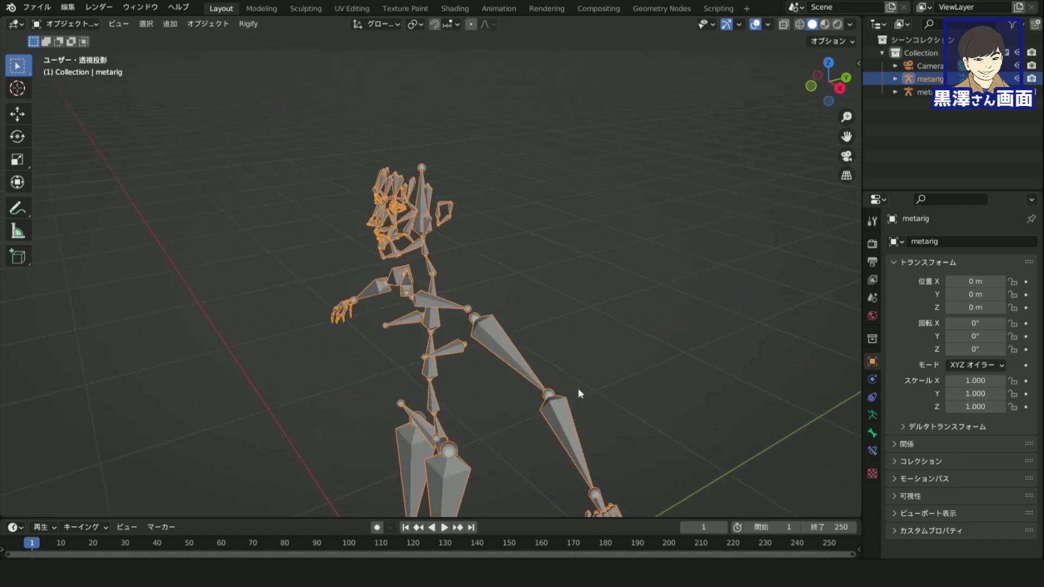
scroll(409, 256, up, 3)
middle_drag(409, 251, 377, 213)
key(x)
click(538, 234)
scroll(550, 264, down, 3)
middle_drag(543, 248, 494, 189)
click(494, 189)
key(shift+a)
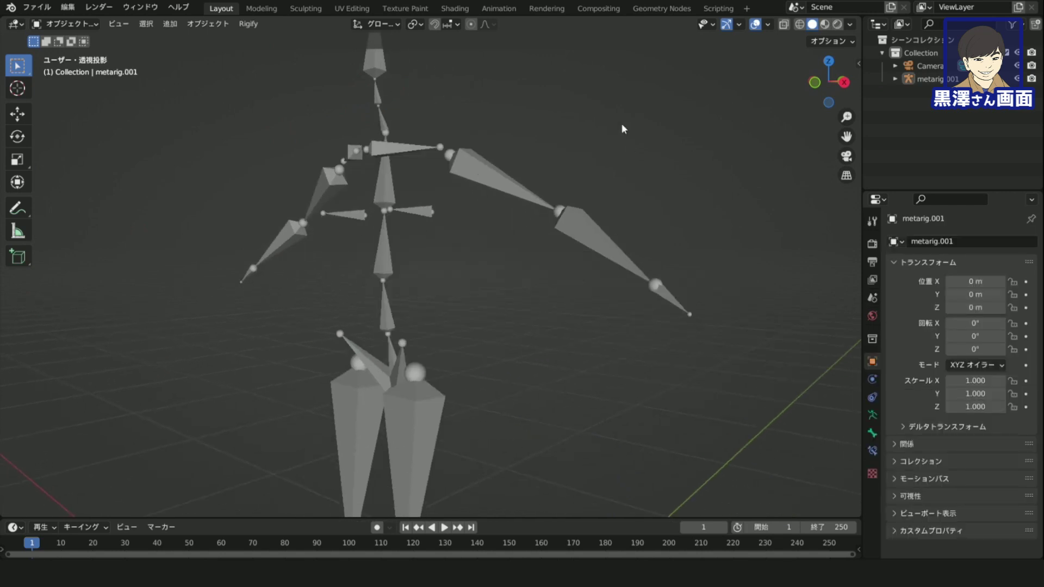
click(461, 173)
mouse_move(461, 172)
middle_down()
mouse_move(468, 247)
mouse_move(491, 266)
middle_up()
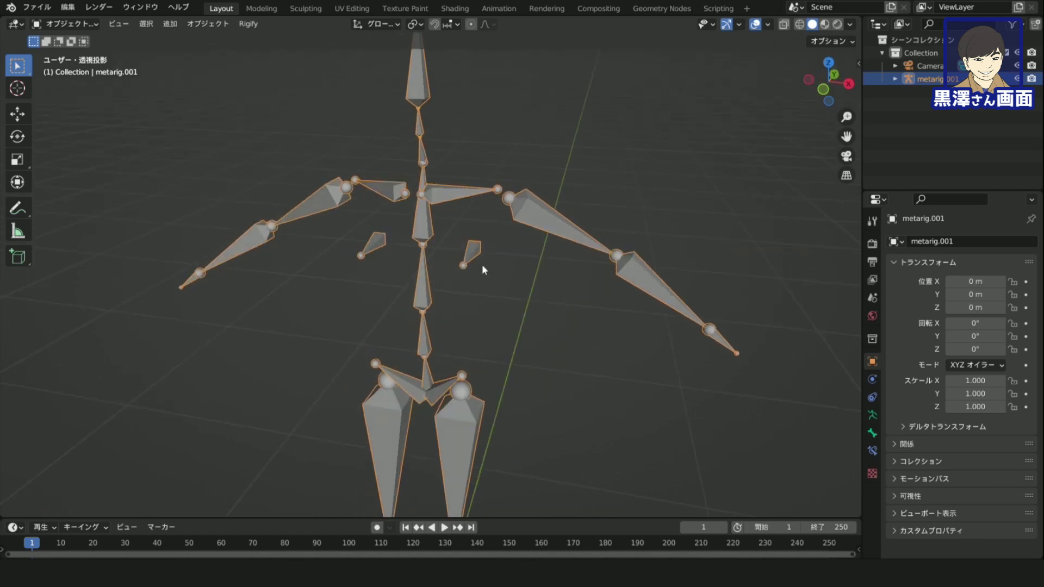
mouse_move(536, 294)
middle_down()
mouse_move(479, 291)
mouse_move(534, 318)
mouse_move(523, 273)
middle_up()
scroll(475, 298, down, 3)
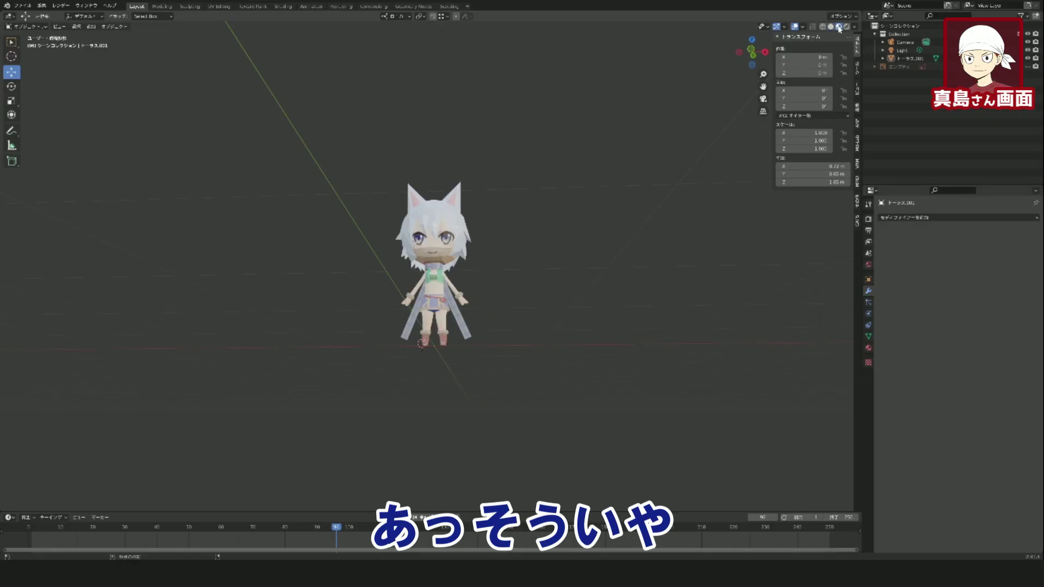
Select the chibi model's connected face mesh in Edit Mode and apply Smooth Shade
scroll(533, 259, up, 2)
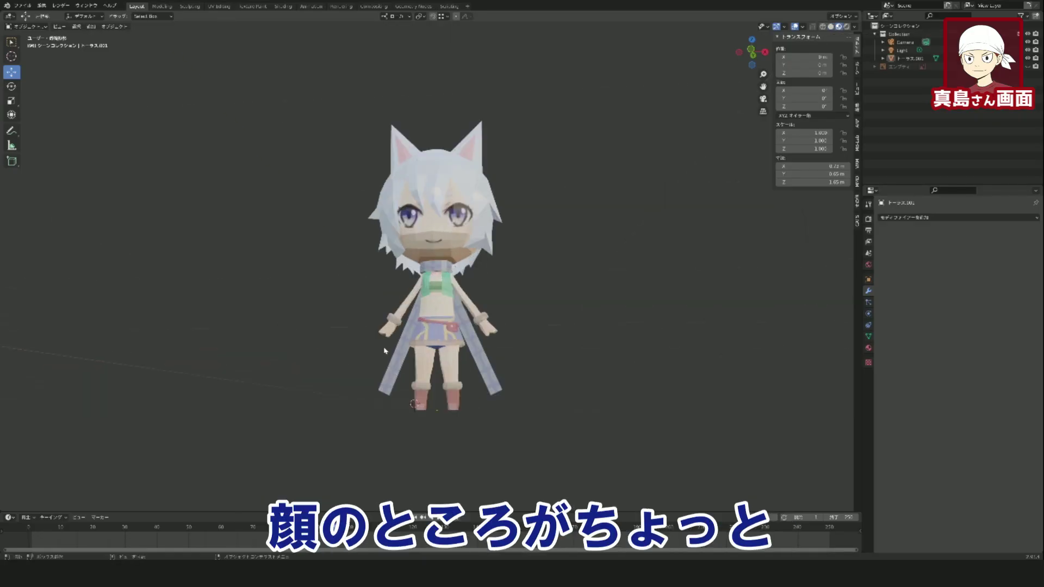
scroll(533, 260, up, 2)
scroll(533, 259, up, 2)
scroll(532, 259, up, 1)
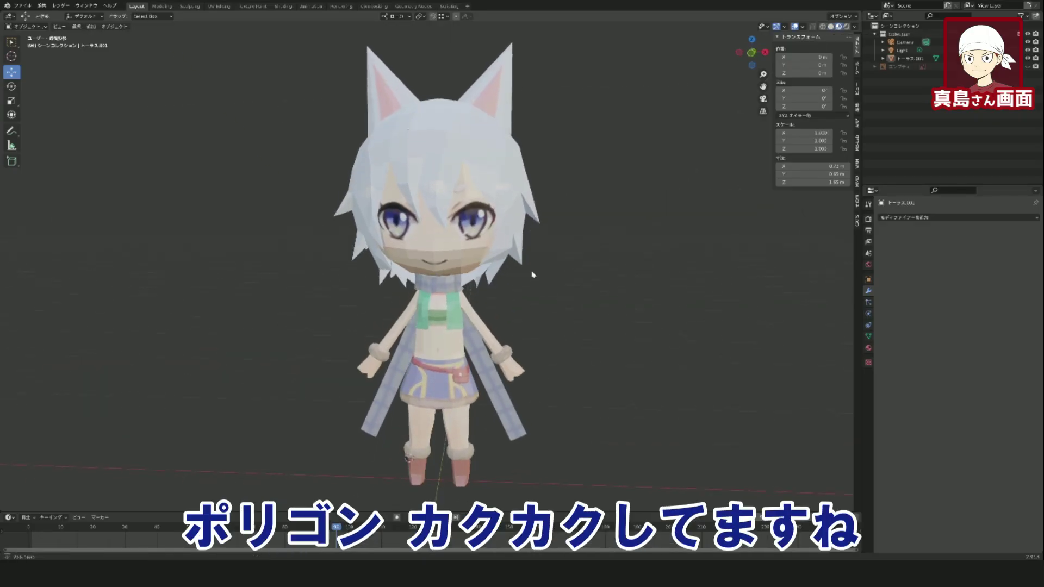
click(517, 196)
middle_drag(517, 197, 497, 280)
key(Tab)
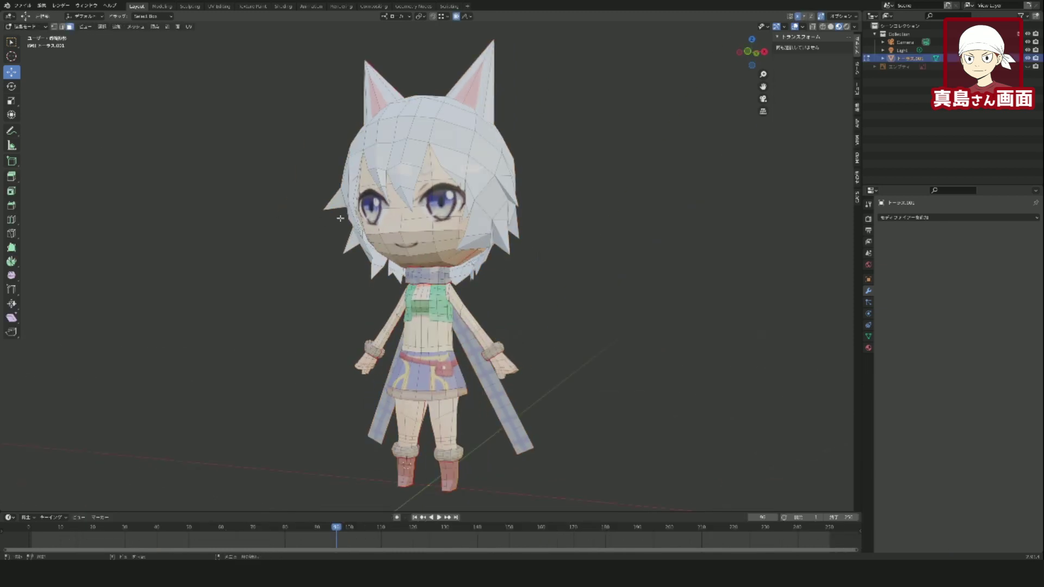
key(l)
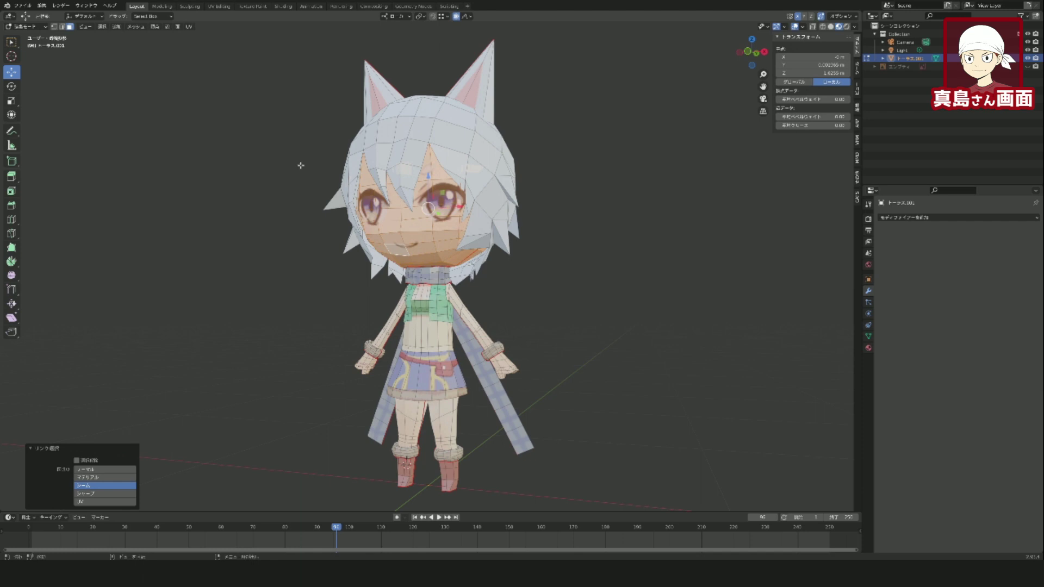
right_click(256, 140)
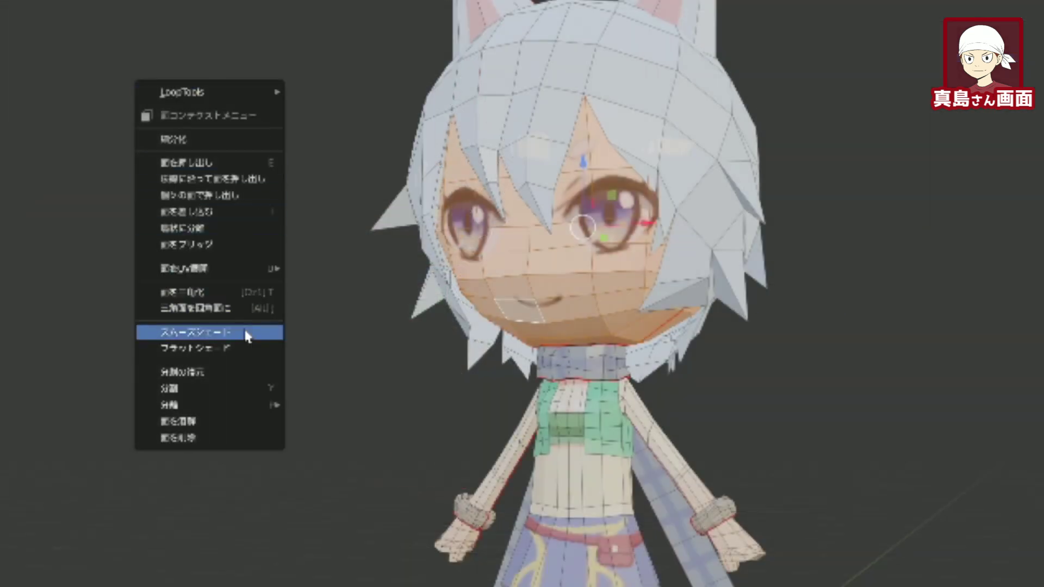
click(245, 335)
Orbit to a side view of the character, deselect the face, and click the top-left menu
mouse_move(326, 268)
middle_down()
mouse_move(620, 289)
mouse_move(561, 279)
mouse_move(546, 236)
mouse_move(578, 224)
mouse_move(601, 226)
mouse_move(610, 250)
mouse_move(547, 303)
mouse_move(554, 286)
mouse_move(614, 285)
middle_up()
scroll(619, 289, up, 2)
scroll(619, 289, up, 3)
click(620, 289)
scroll(601, 283, up, 3)
scroll(594, 289, down, 5)
click(20, 7)
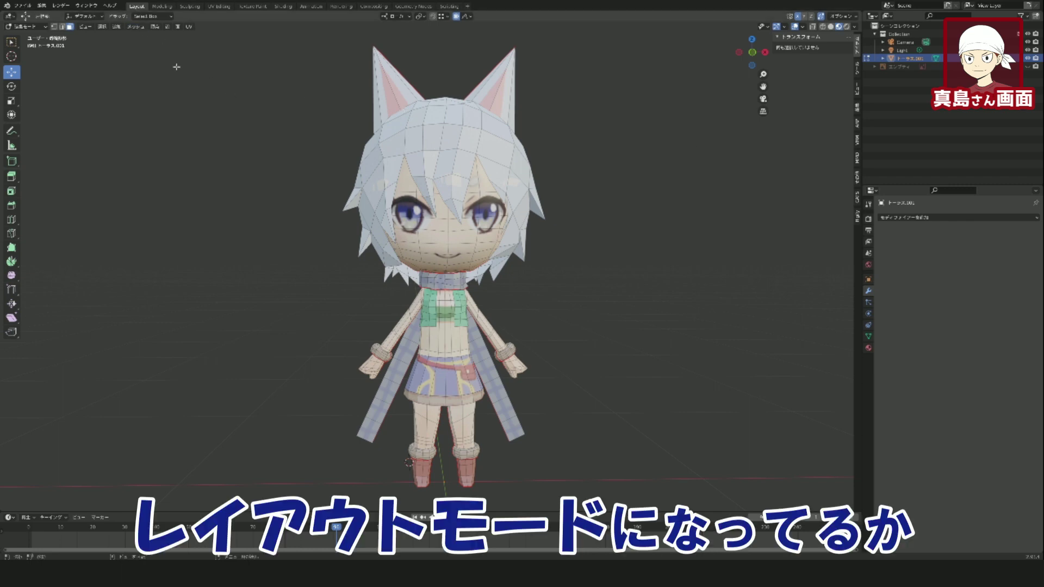
Back in Object Mode, add the Rigify Basic Human metarig and view it from behind
key(Tab)
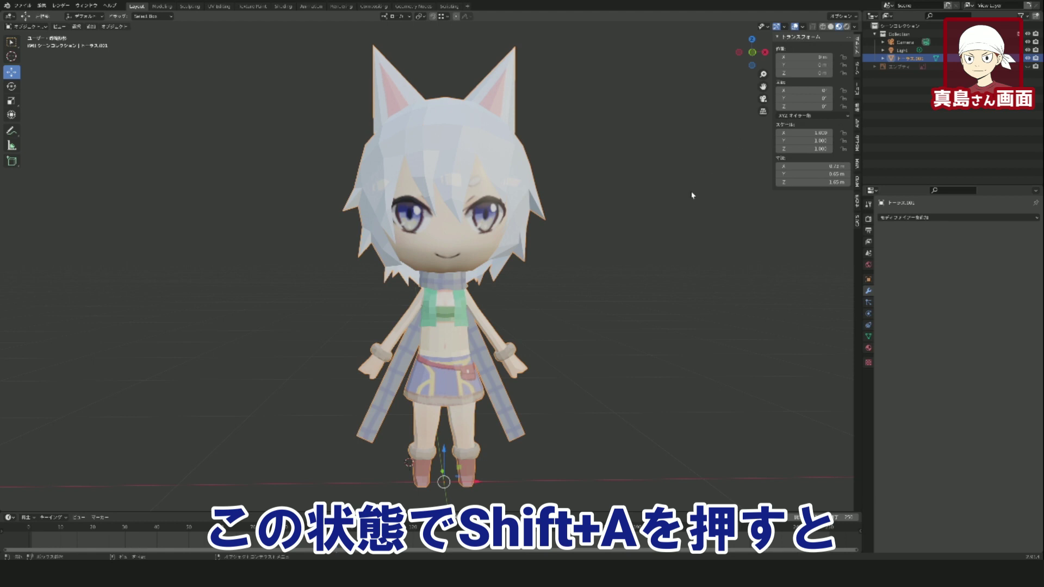
key(shift+a)
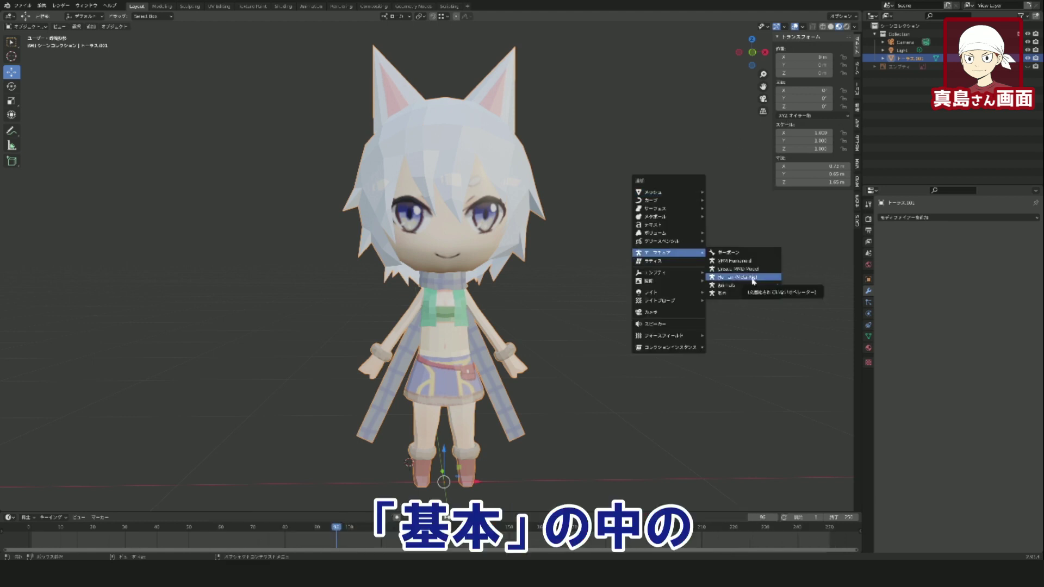
mouse_move(738, 293)
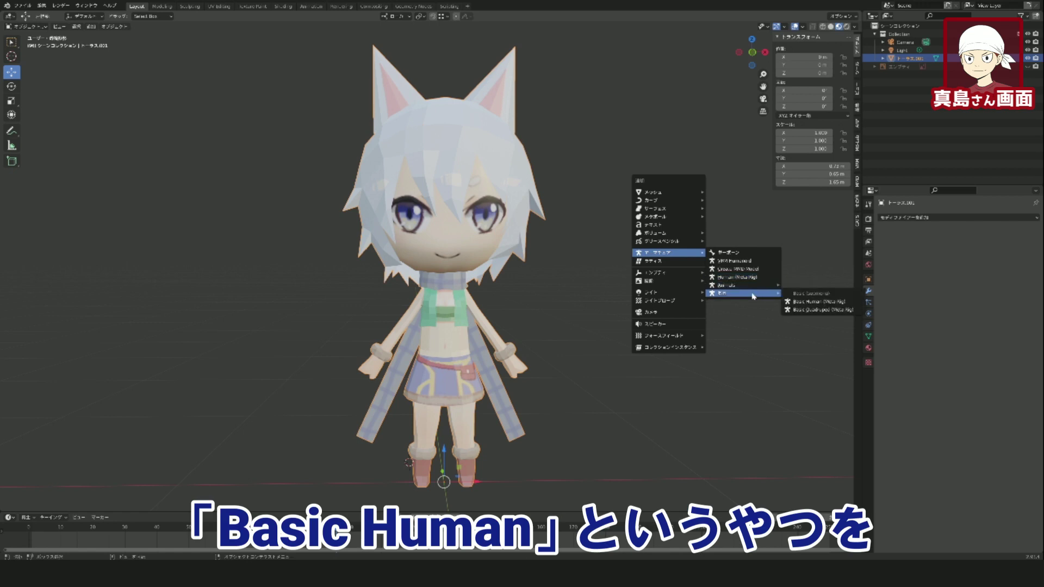
click(803, 303)
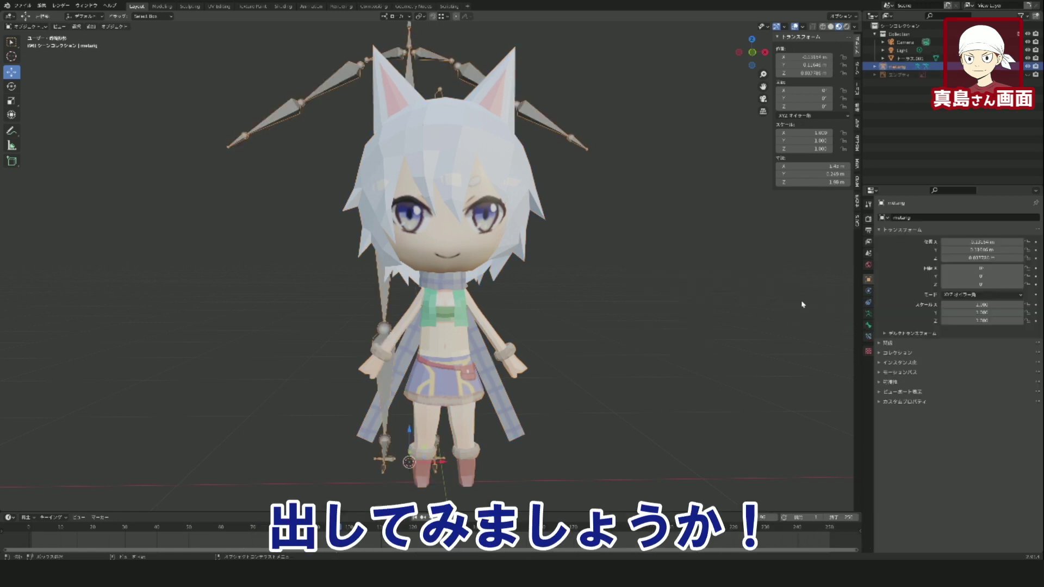
scroll(517, 259, down, 2)
mouse_move(516, 261)
middle_down()
mouse_move(394, 276)
mouse_move(559, 259)
middle_up()
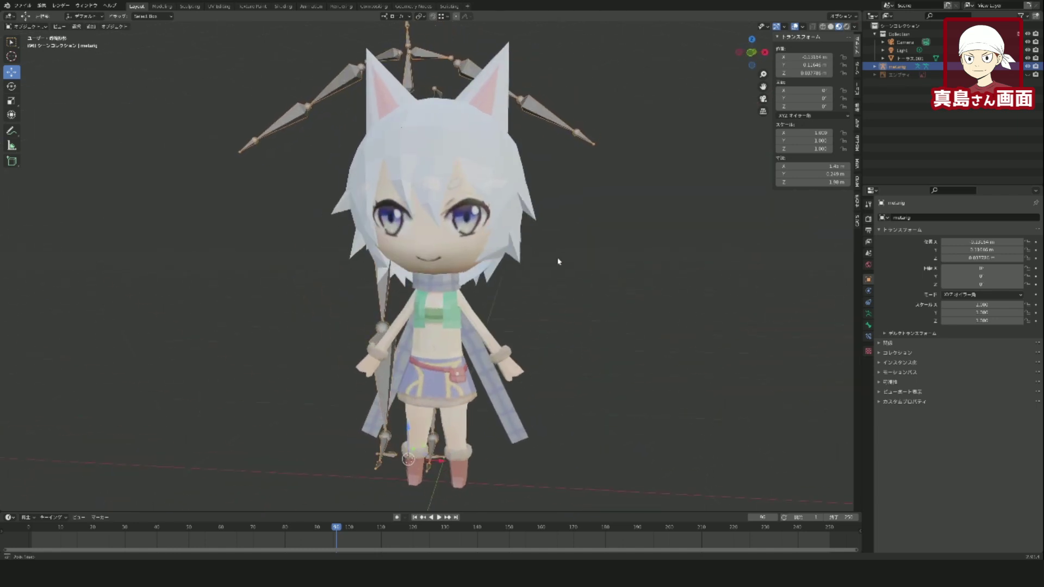
scroll(557, 264, down, 1)
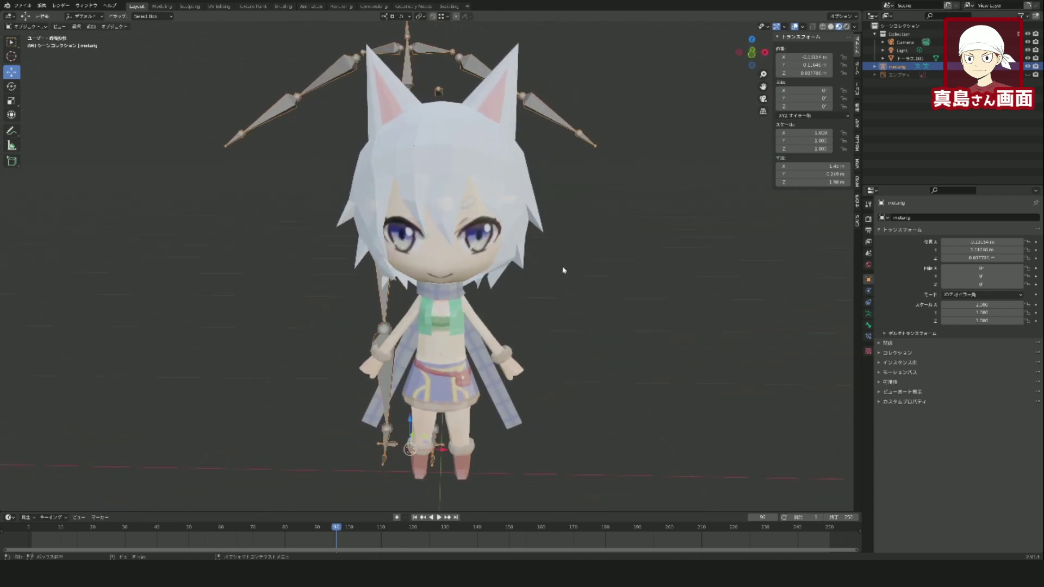
scroll(562, 269, down, 1)
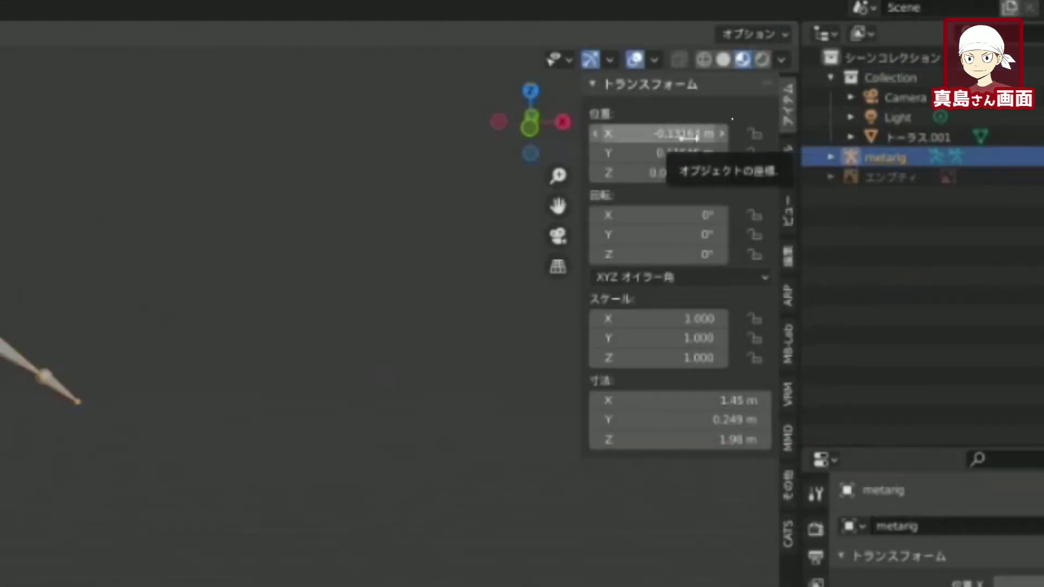
Set the metarig's Location X, Y and Z each to 0 m in the Item panel
click(815, 57)
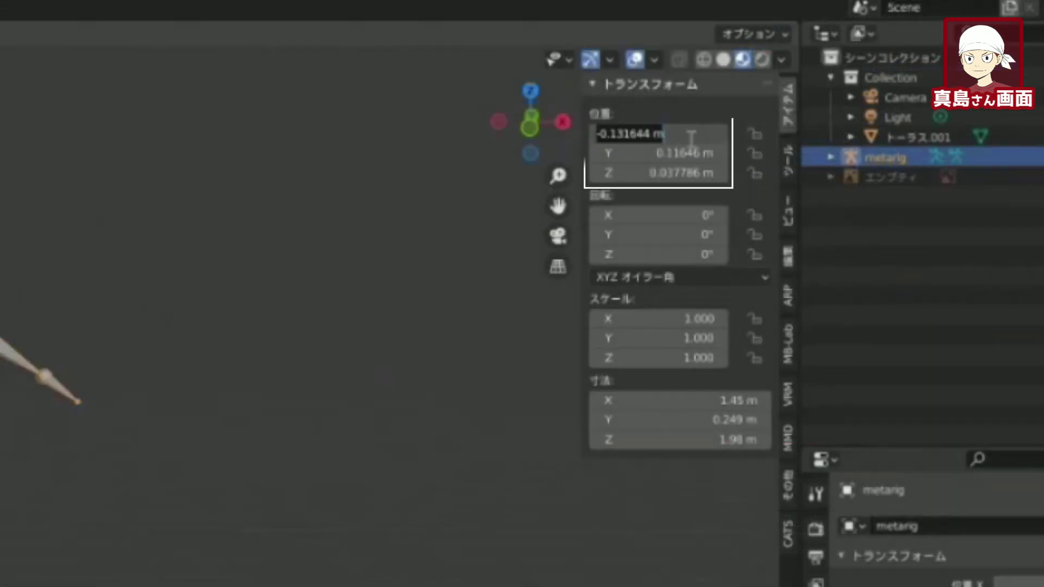
text(0)
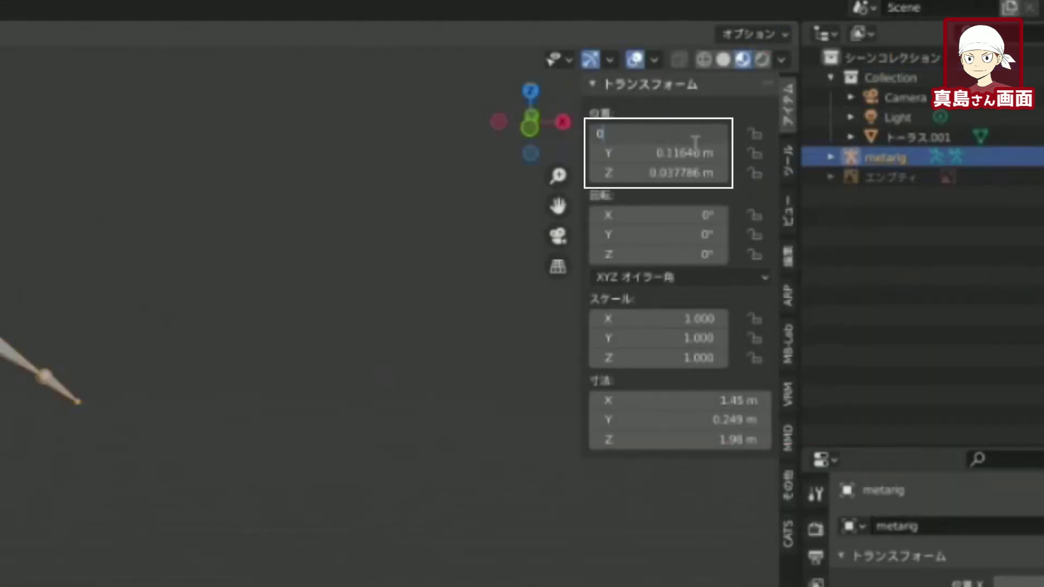
key(Return)
click(701, 154)
text(0)
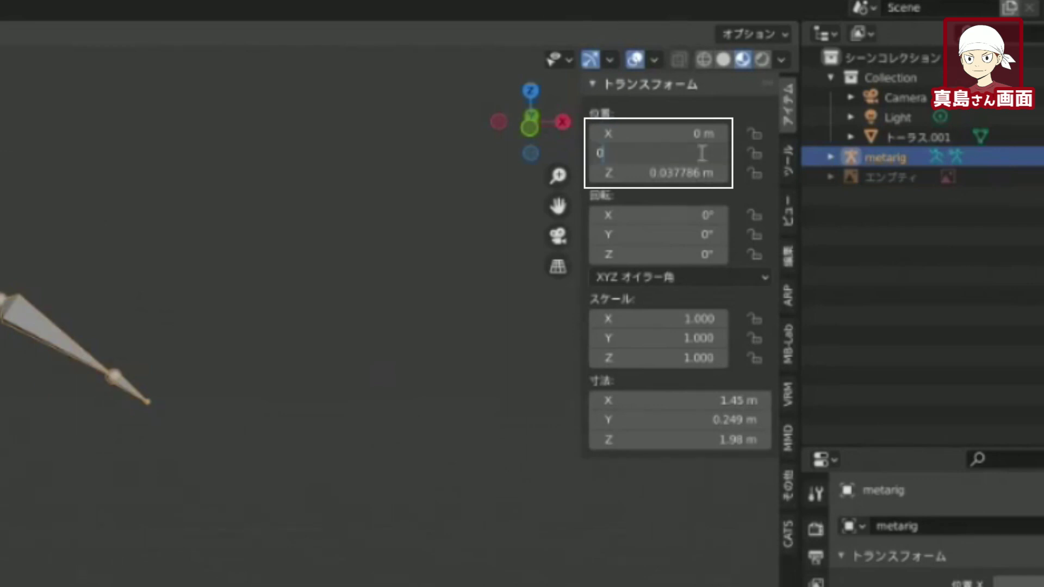
key(Return)
click(687, 174)
text(0)
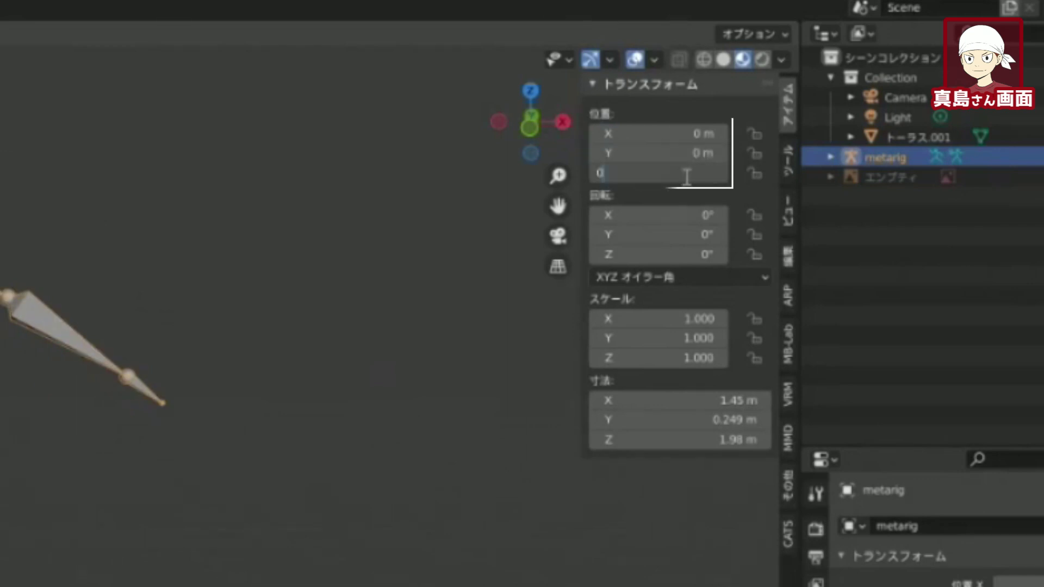
key(Return)
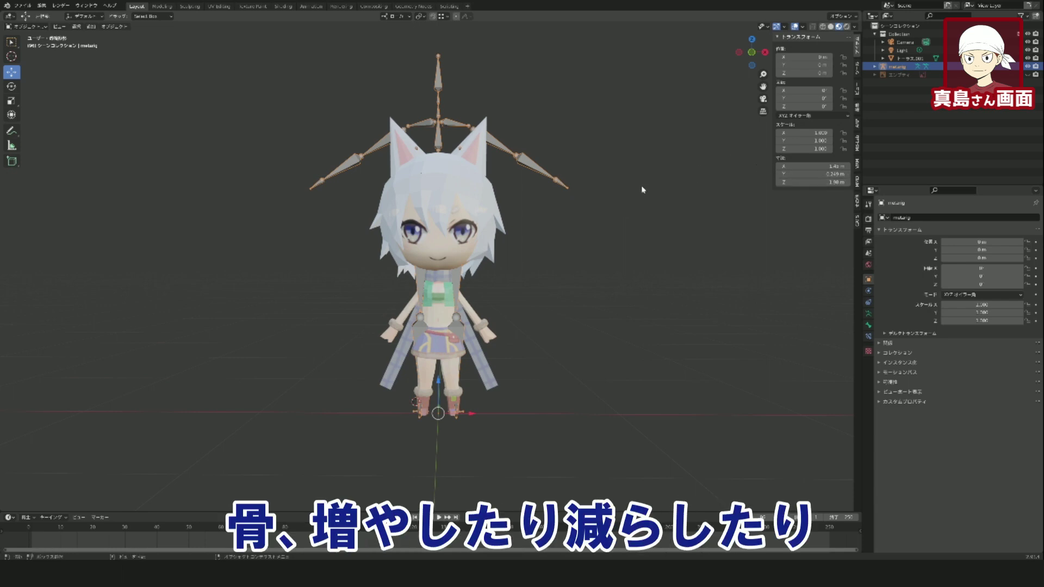
Enter Edit Mode on the metarig and view it from the front in orthographic
key(Tab)
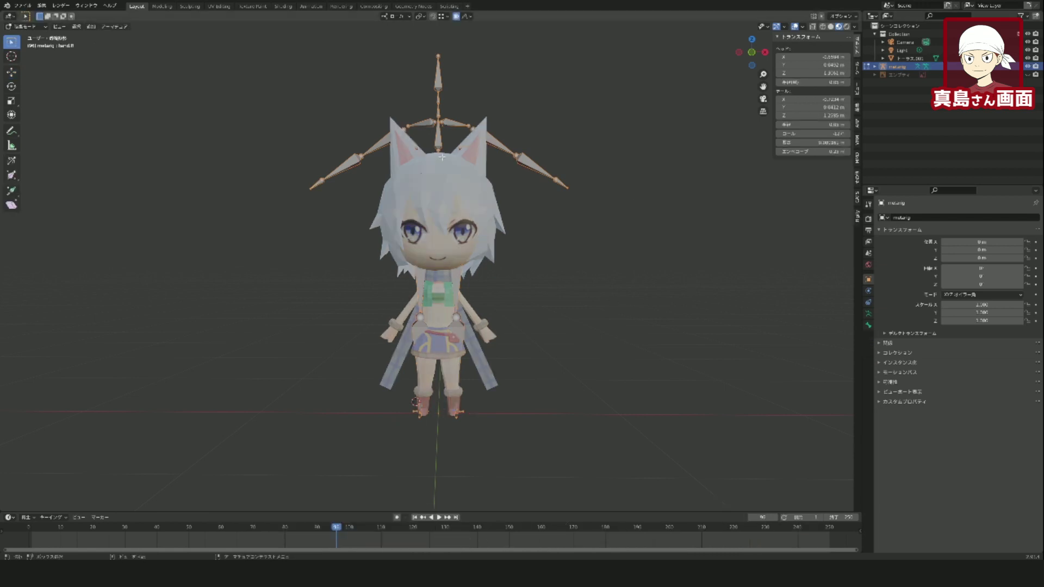
key(x)
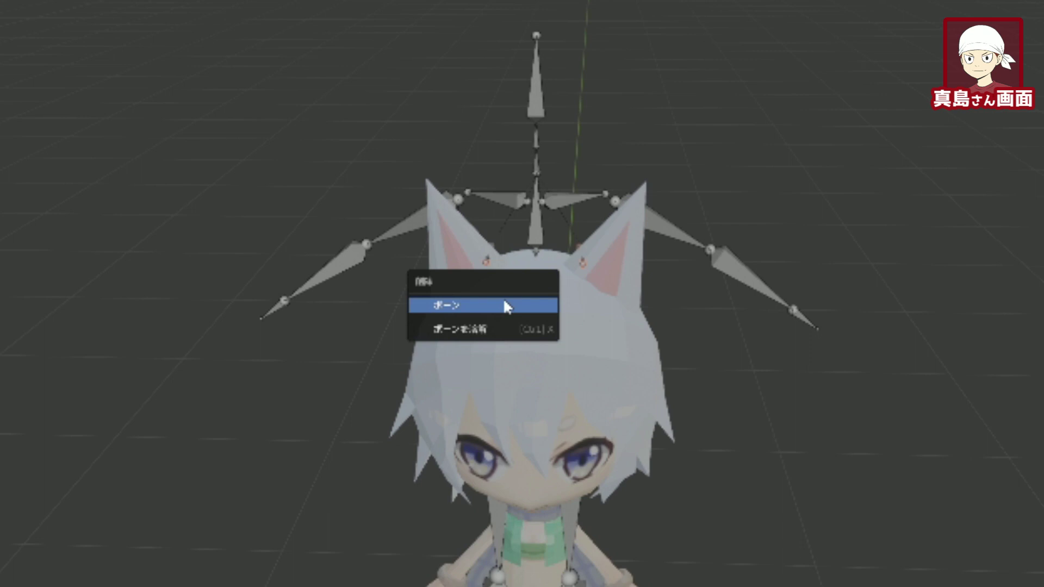
key(Escape)
key(x)
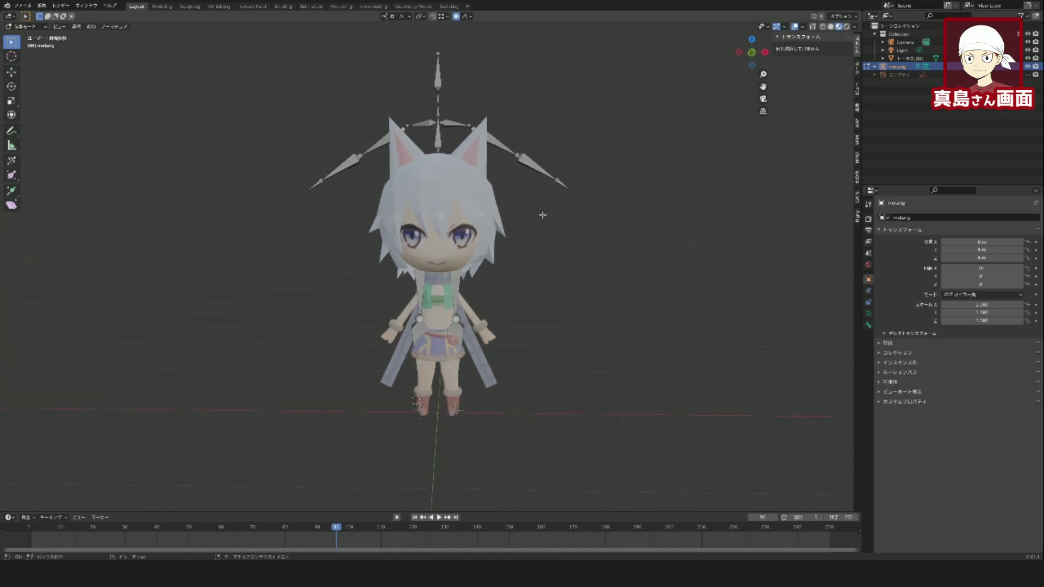
key(KP_1)
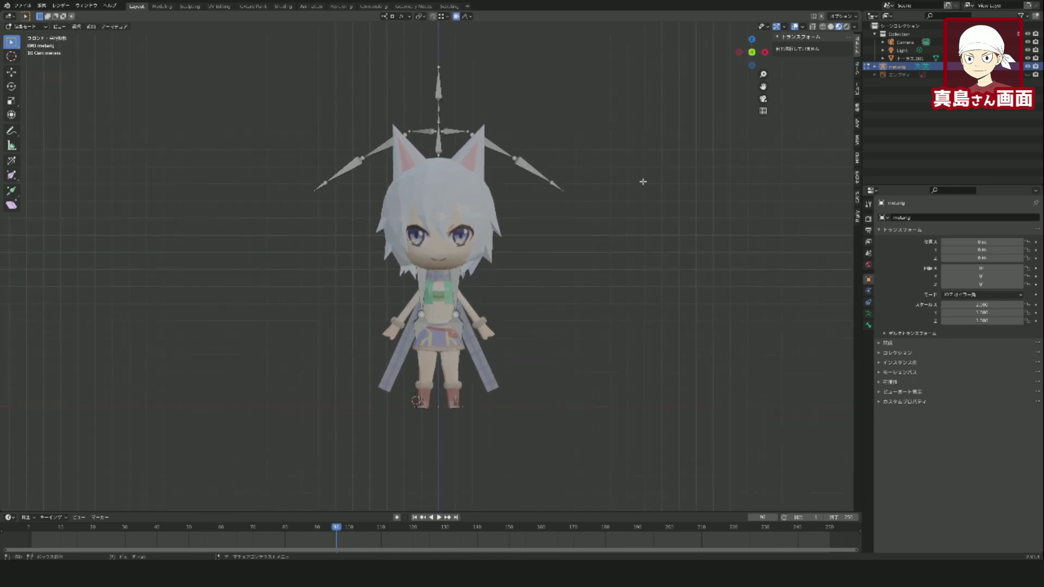
Enable X-ray so the bones show through the character mesh
click(822, 26)
scroll(503, 254, up, 1)
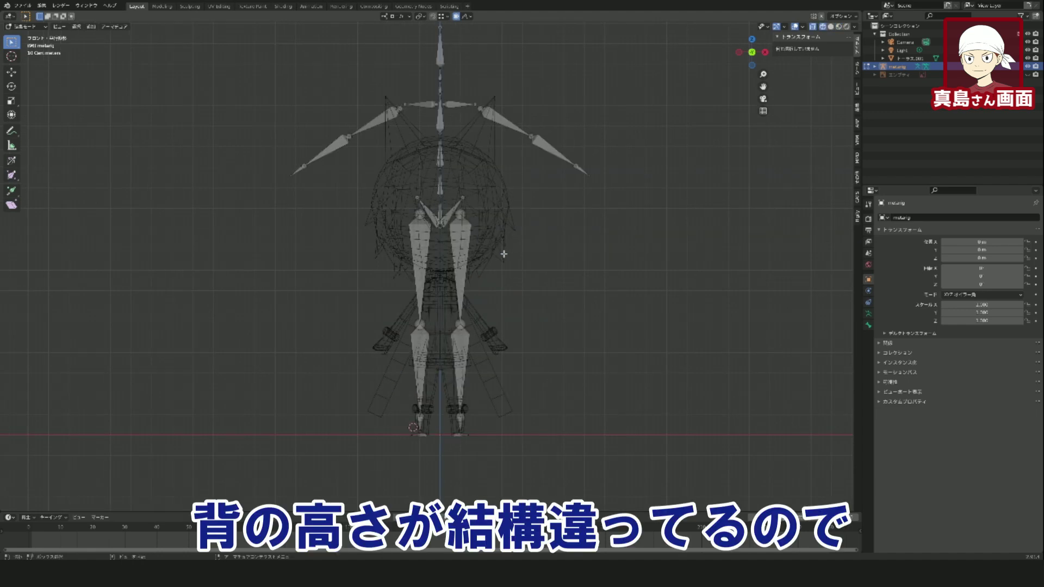
scroll(430, 84, down, 1)
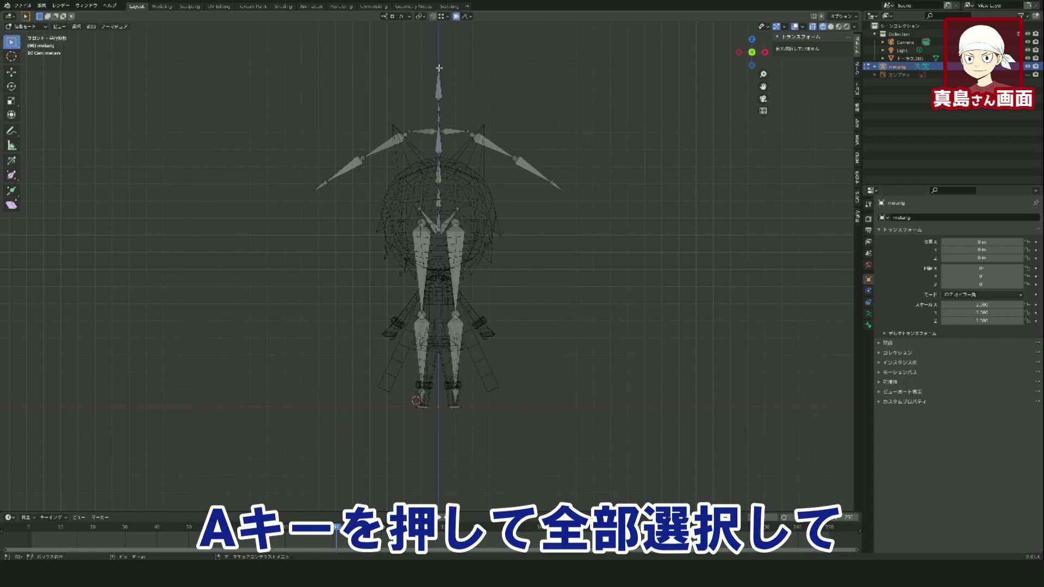
Select all bones, scale the metarig down, and lower it along Z to fit the body
key(a)
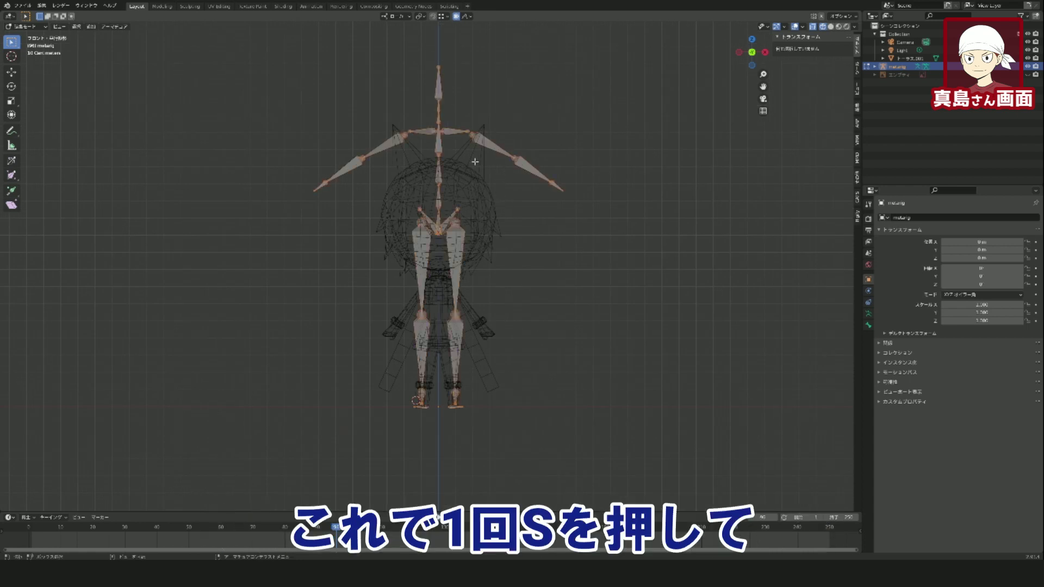
key(s)
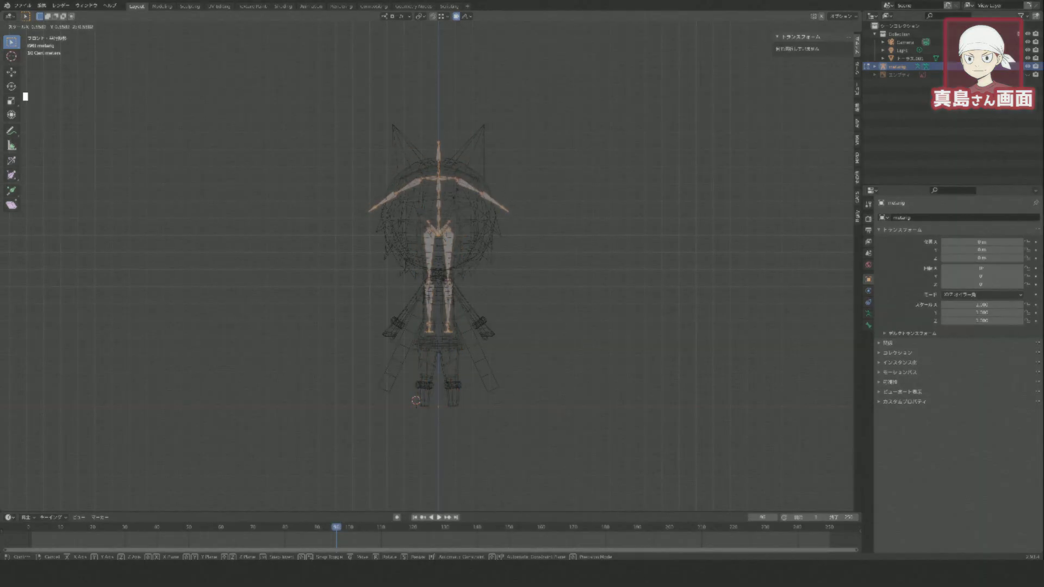
key(Return)
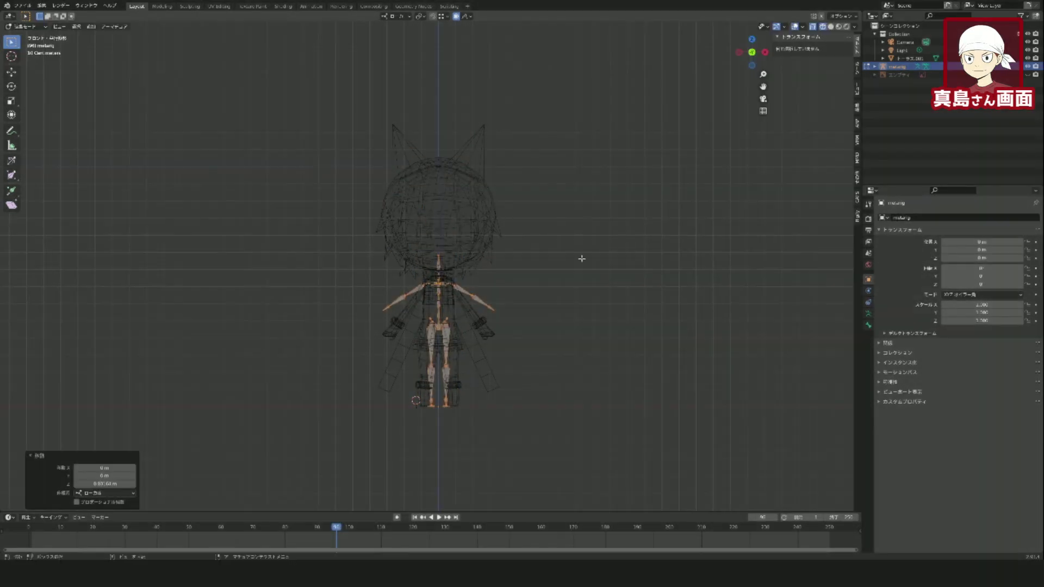
key(g)
key(z)
click(502, 296)
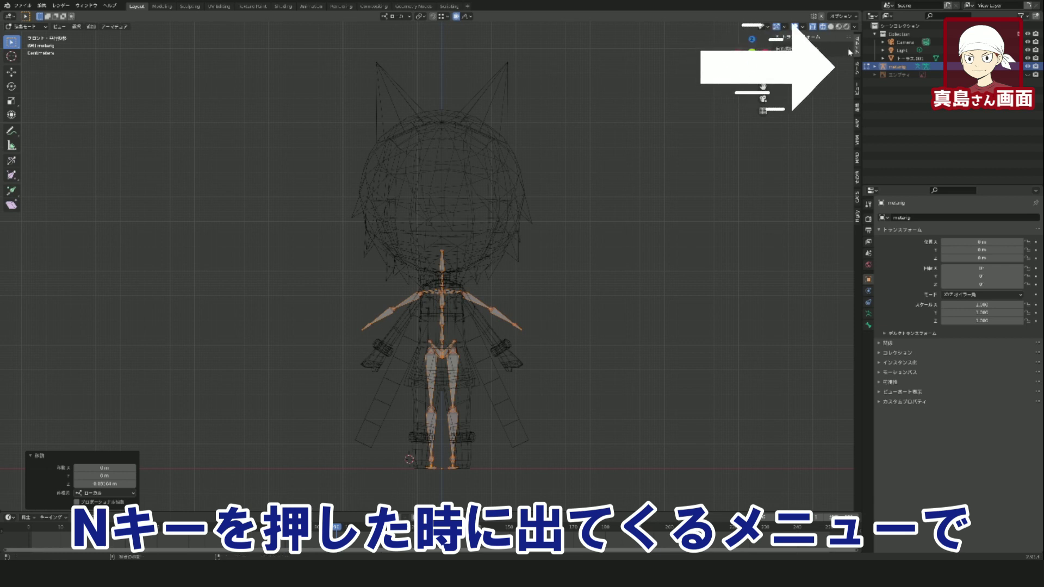
click(856, 68)
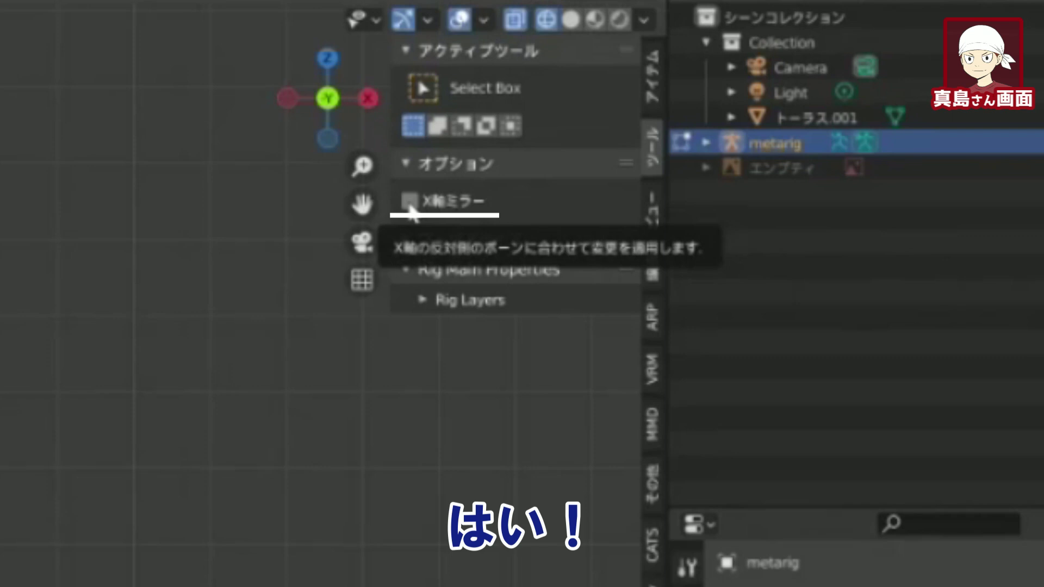
click(418, 199)
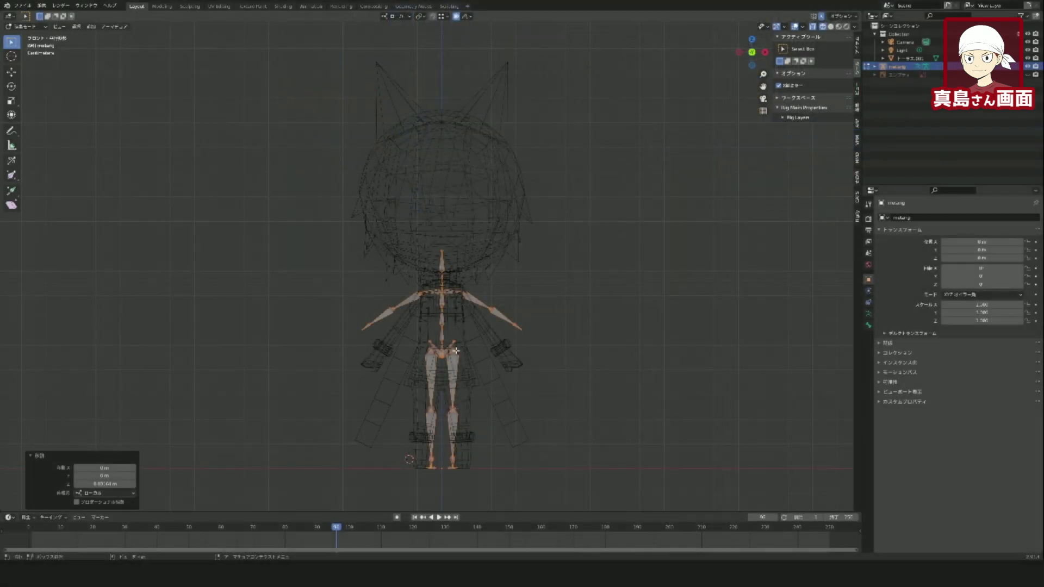
click(456, 351)
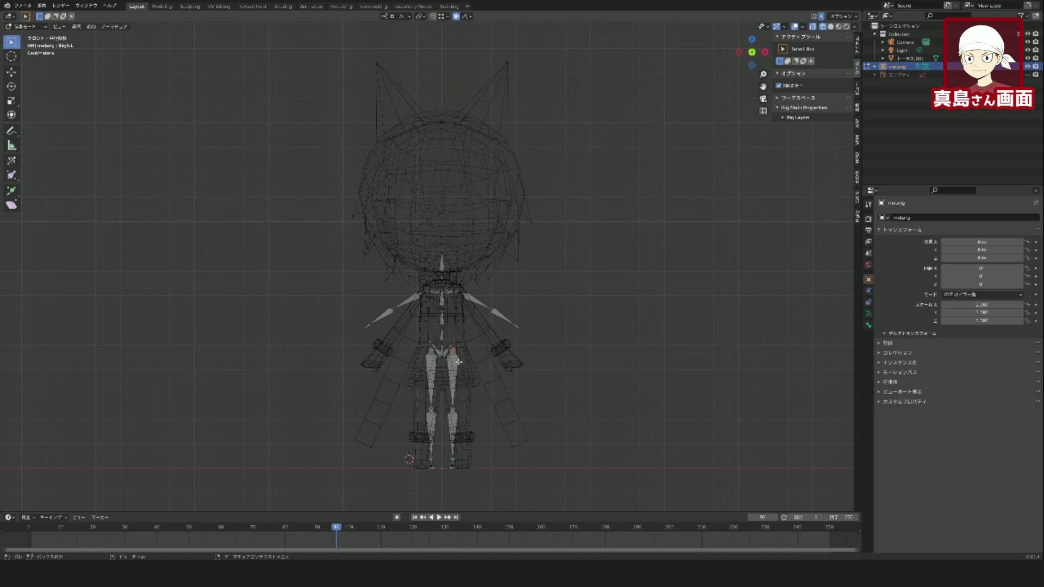
key(g)
Move the thigh bones lower to suit the chibi legs
key(Escape)
key(g)
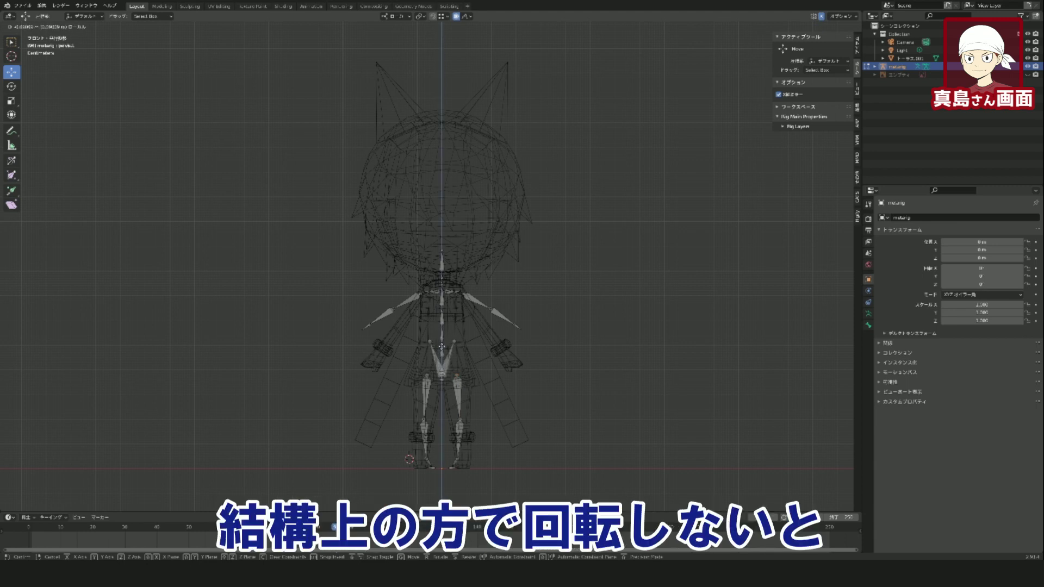
click(441, 338)
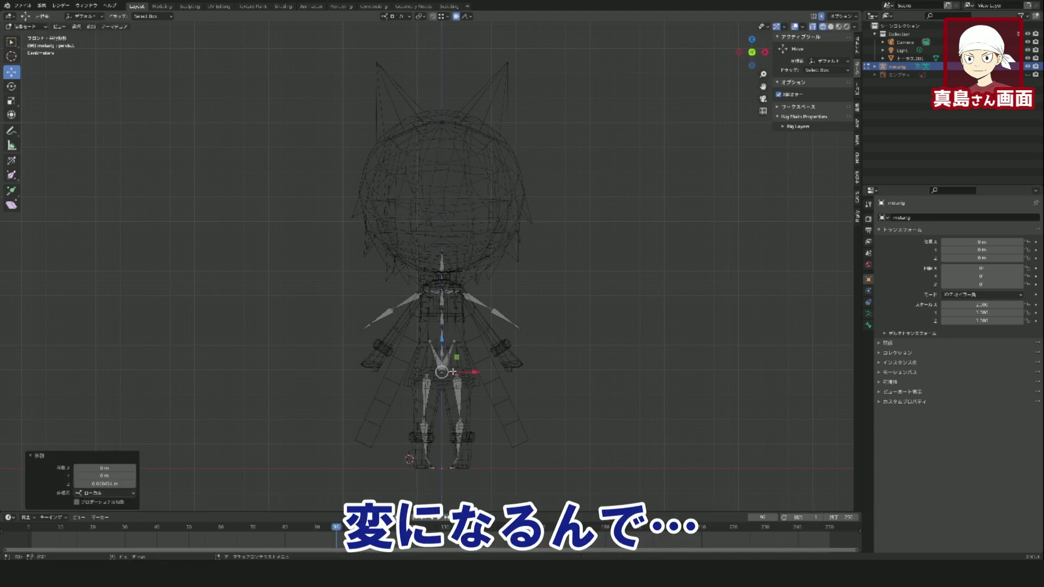
click(457, 373)
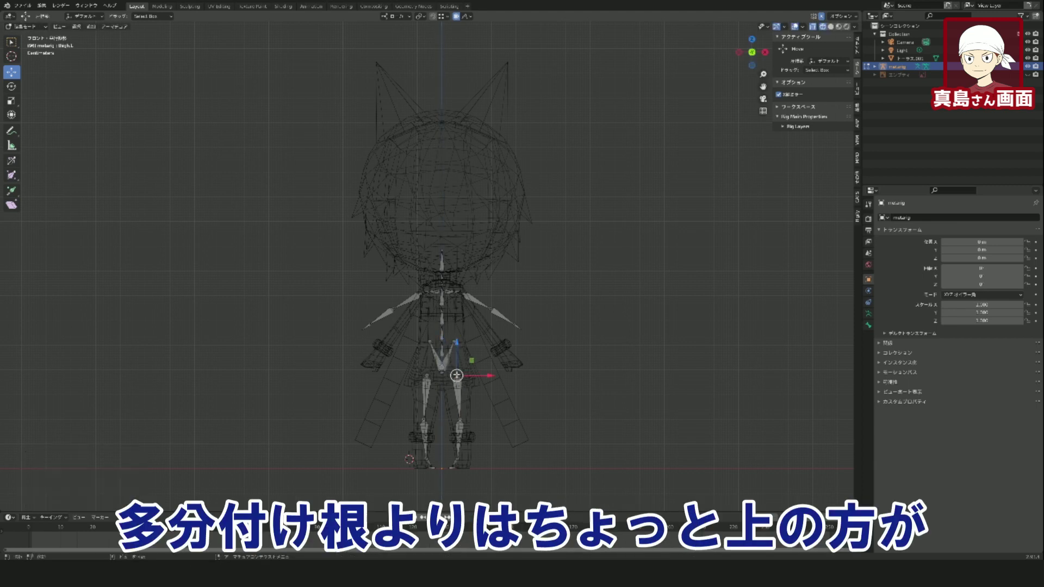
key(g)
click(457, 333)
Delete an unneeded lower leg bone near the foot
middle_drag(456, 333, 425, 414)
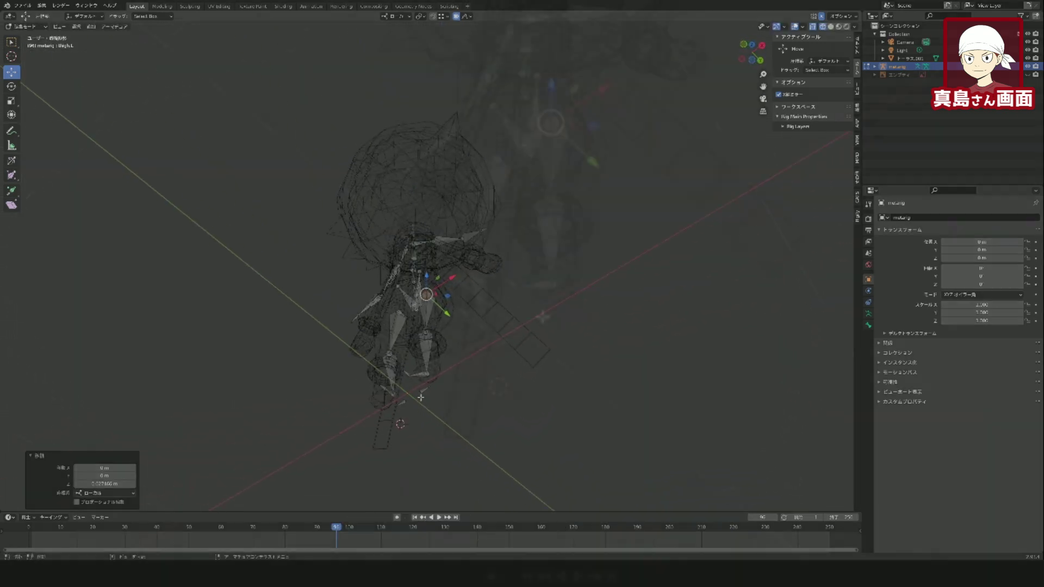
click(424, 384)
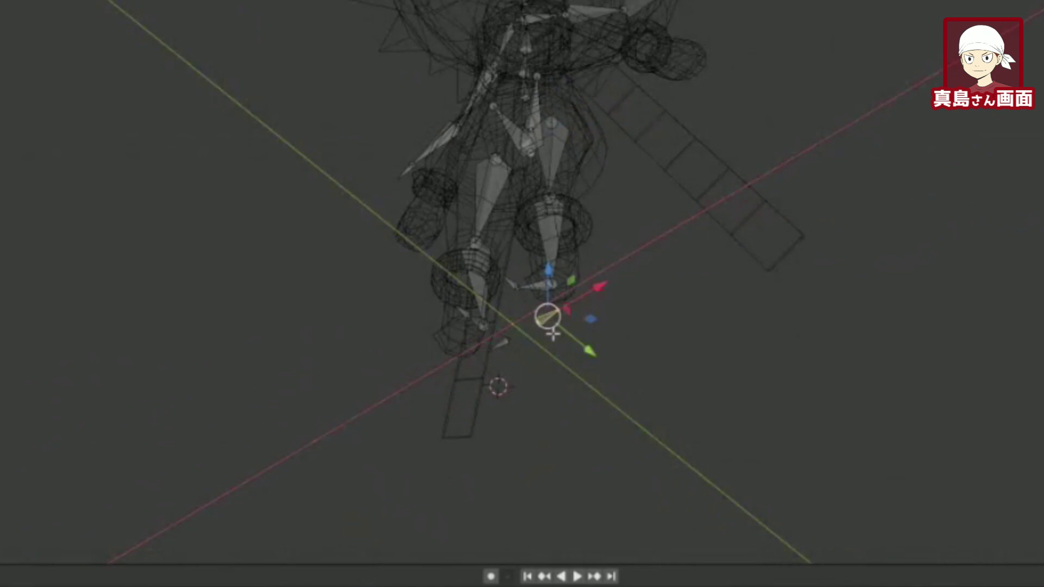
key(x)
click(552, 419)
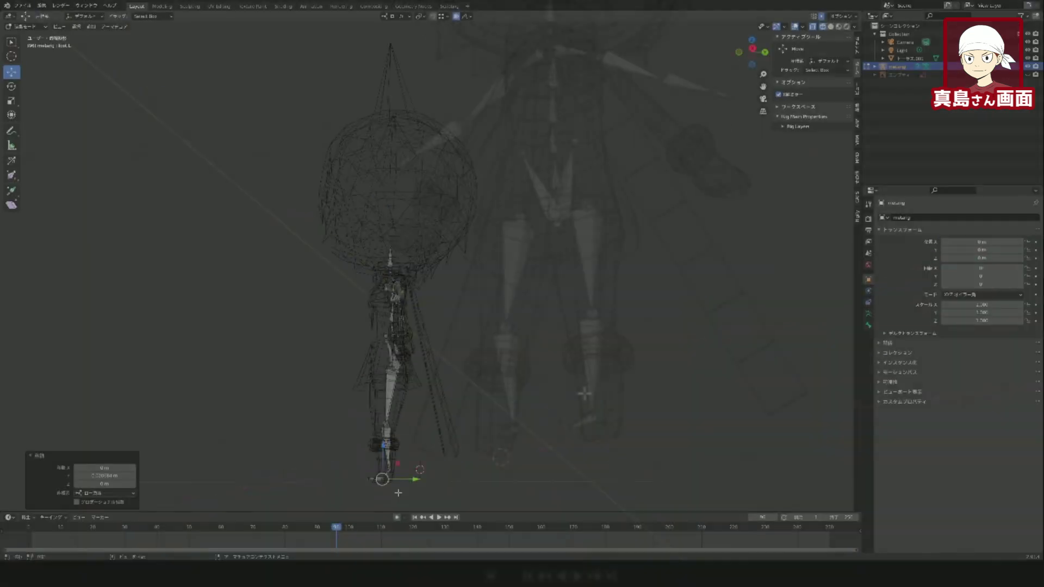
middle_drag(398, 492, 478, 480)
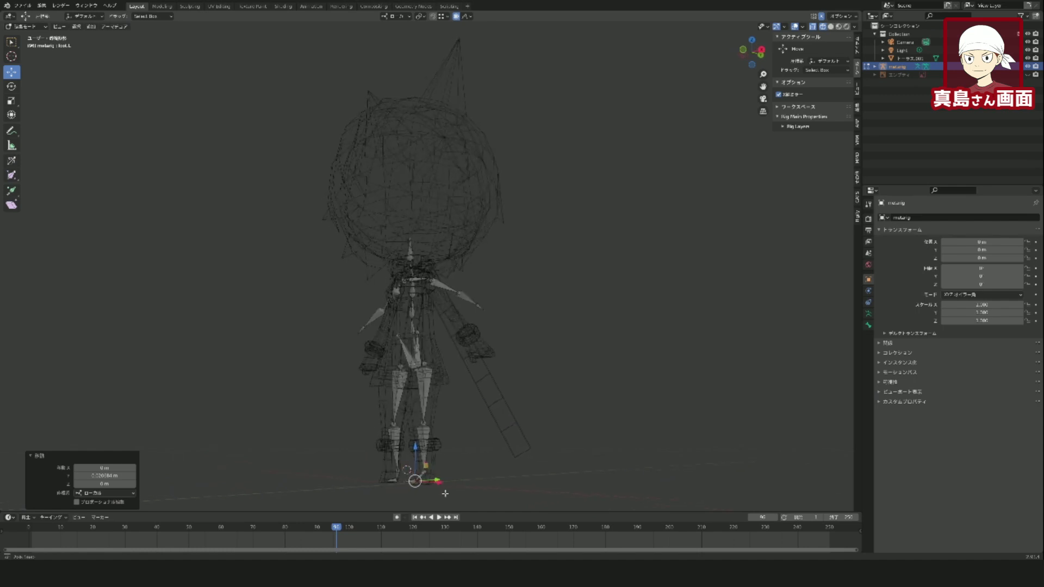
Slide the leg bones sideways along X and delete another extra bone near the feet
drag(486, 462, 491, 462)
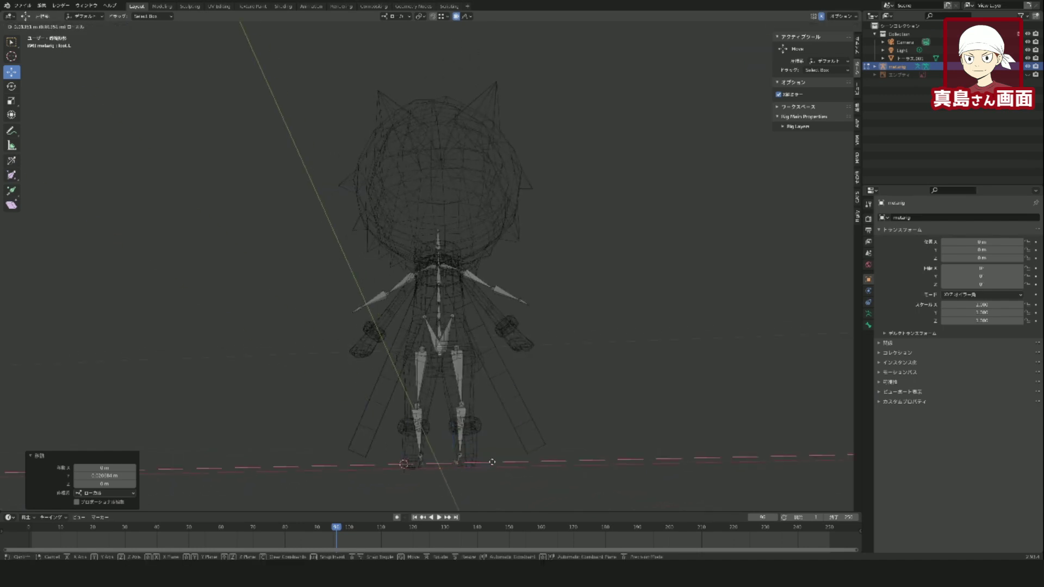
click(493, 462)
middle_drag(493, 462, 401, 497)
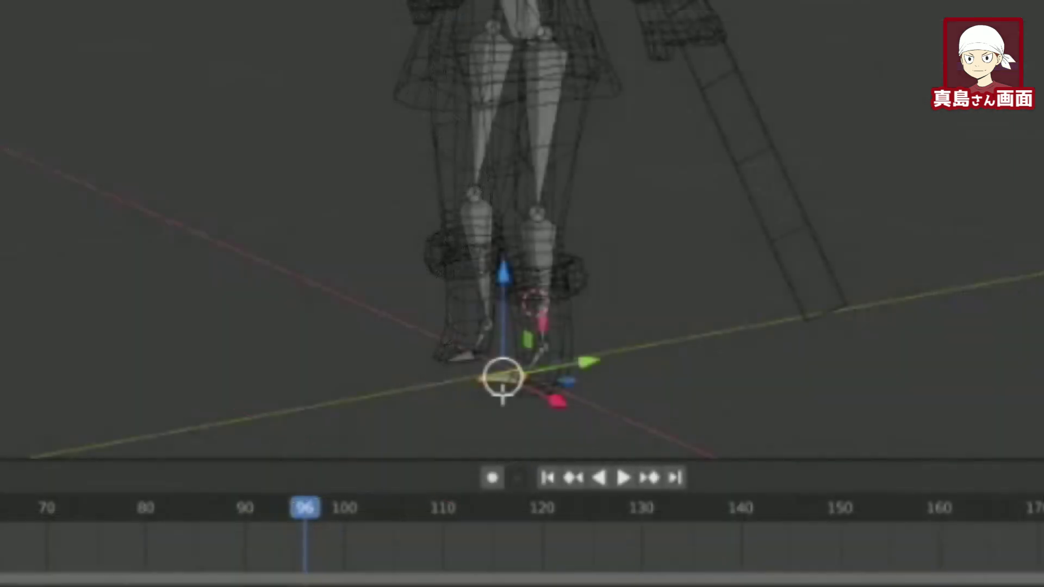
key(ctrl+p)
click(520, 375)
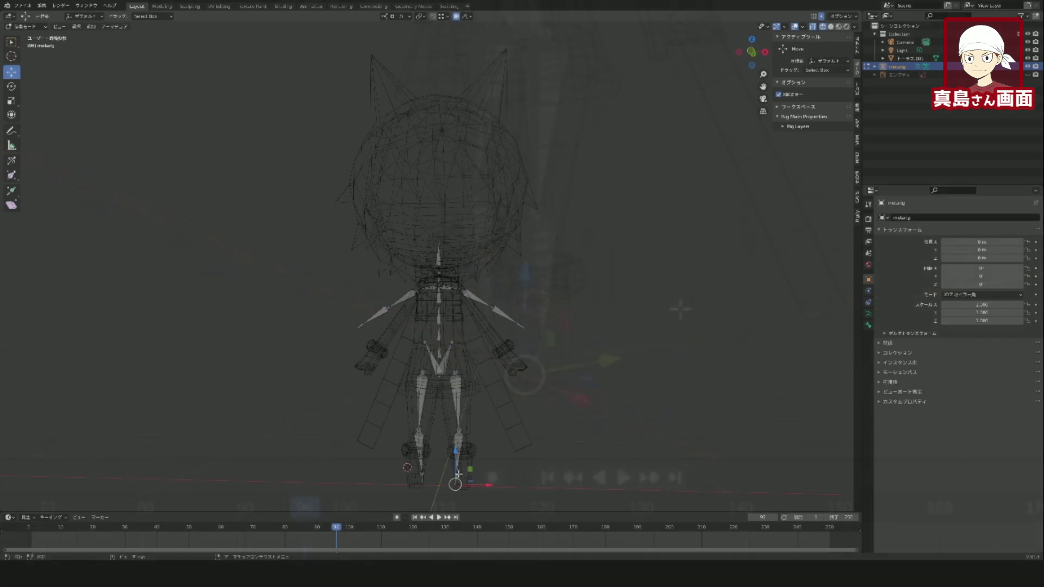
key(g)
key(x)
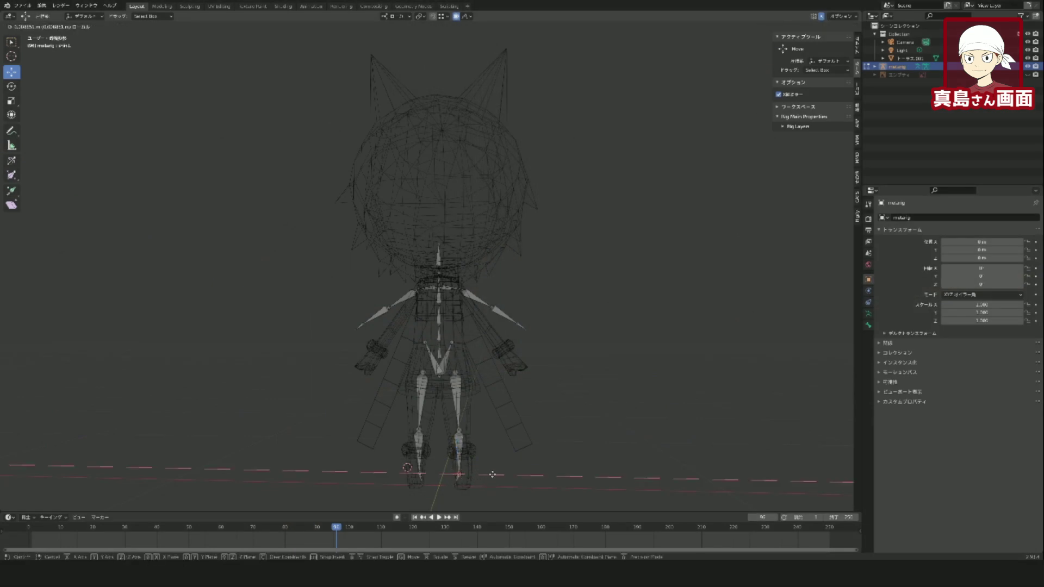
click(492, 475)
click(456, 485)
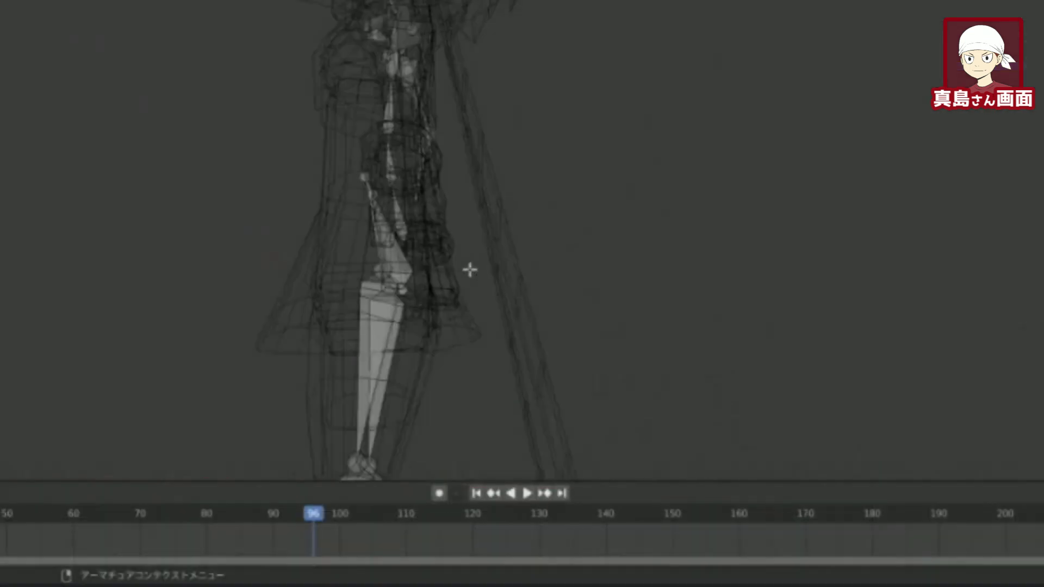
Select the hip bone near the pelvis, delete it, then inspect the torso bones
middle_drag(470, 270, 500, 227)
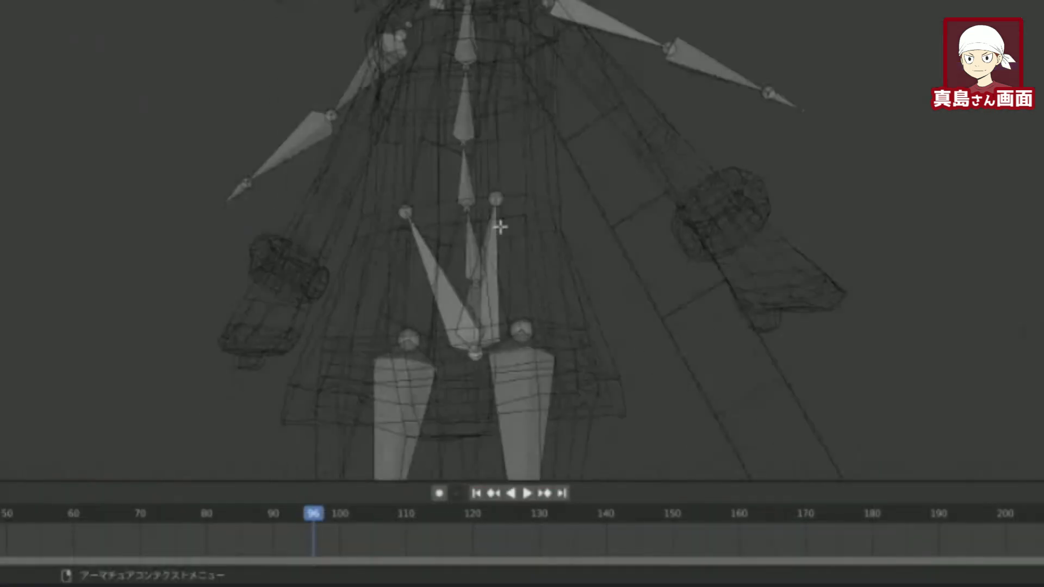
click(494, 232)
middle_drag(513, 278, 549, 304)
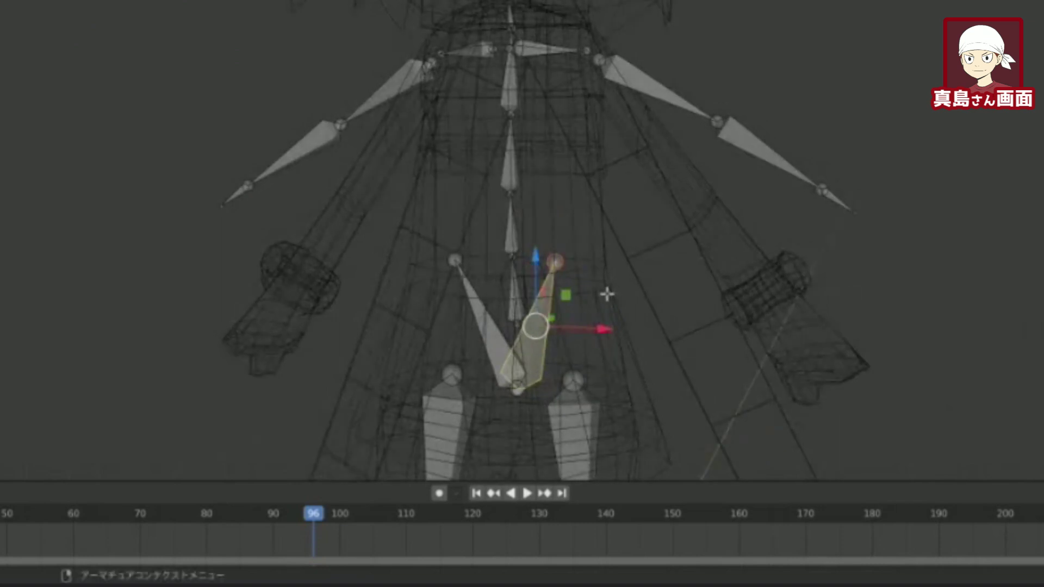
key(x)
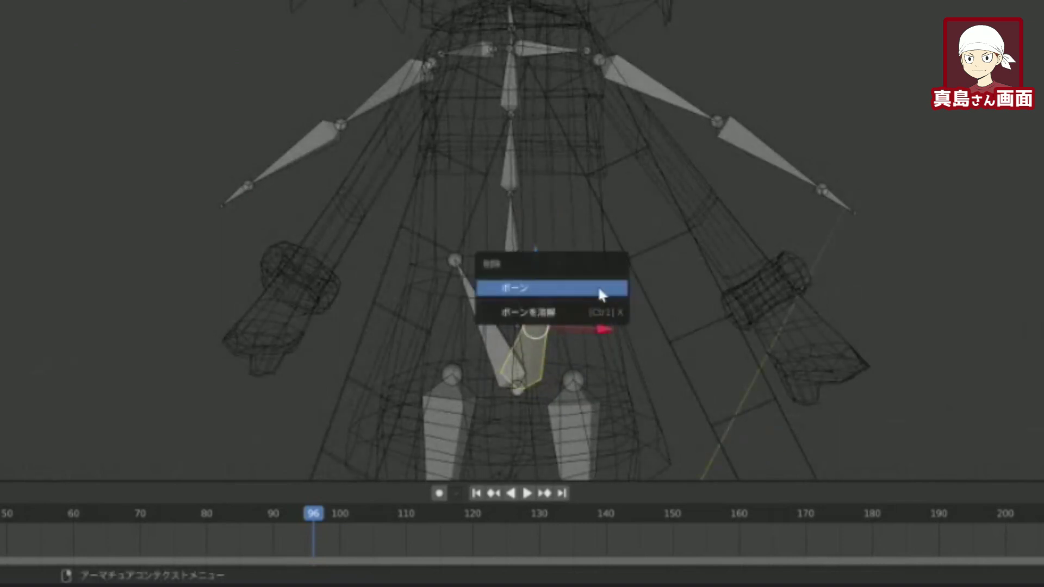
click(597, 288)
middle_drag(605, 333, 571, 341)
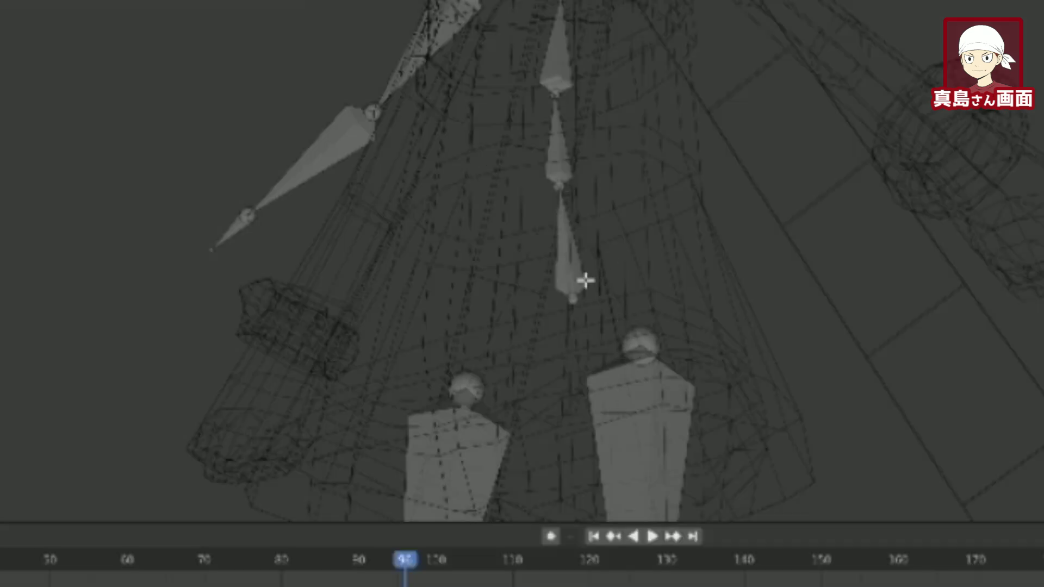
scroll(625, 331, up, 2)
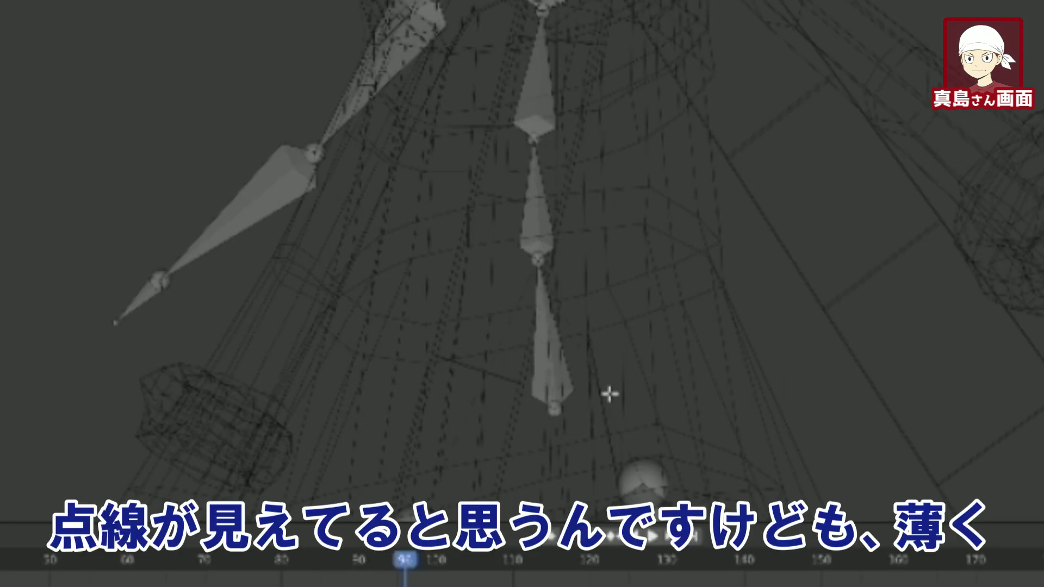
scroll(608, 396, up, 2)
middle_drag(587, 401, 663, 372)
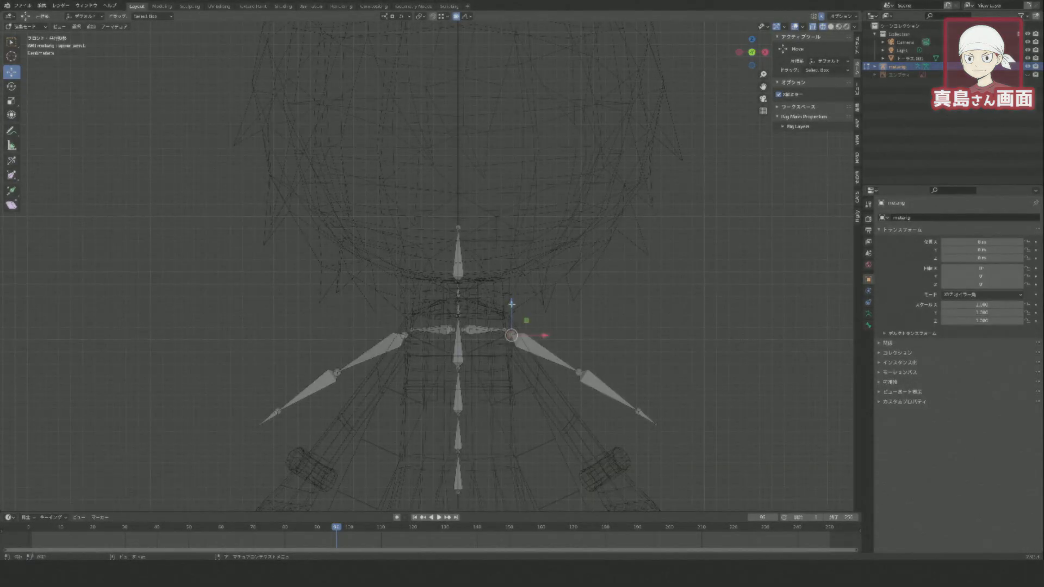
Rotate the upper arm and forearm bones down toward the body and move the hands
key(r)
click(552, 369)
click(593, 405)
key(r)
click(561, 388)
key(g)
click(594, 478)
Check the arms from side and front views and adjust the hand bone position
key(KP_3)
key(KP_1)
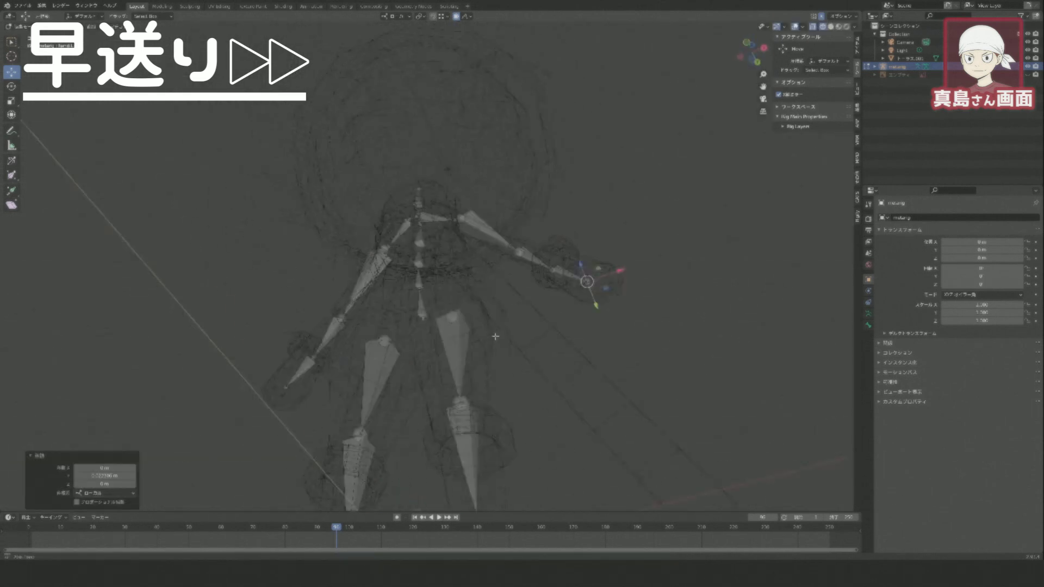
key(KP_3)
key(g)
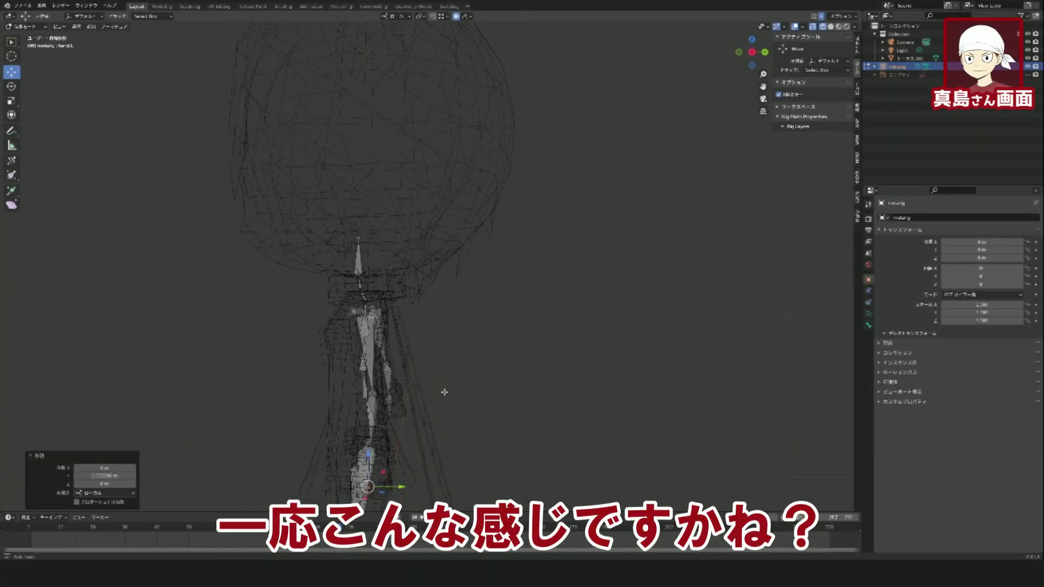
key(KP_1)
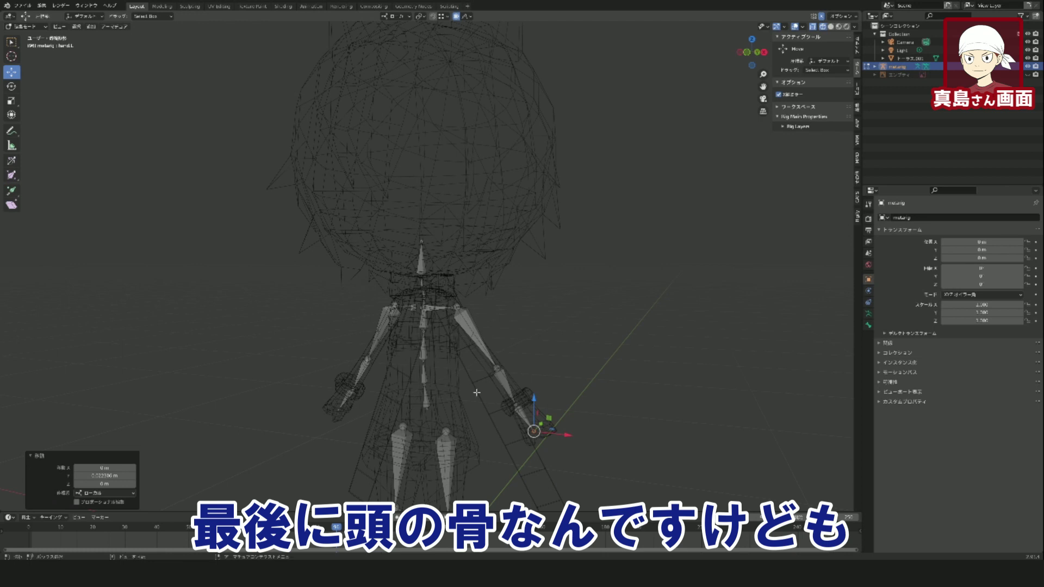
Stretch the head bone up to the top of the chibi head in front view
click(426, 254)
scroll(424, 229, up, 1)
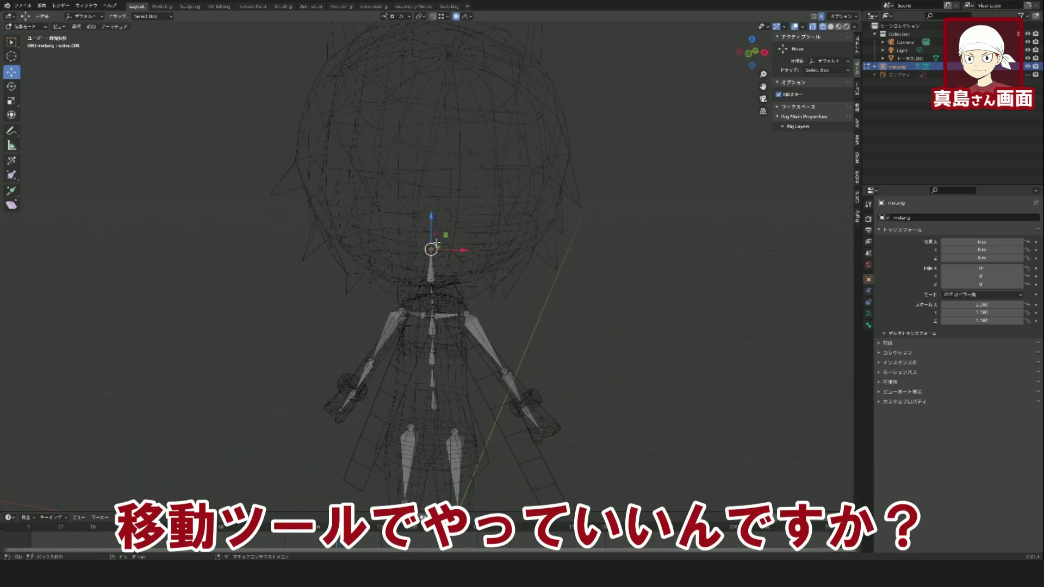
key(KP_1)
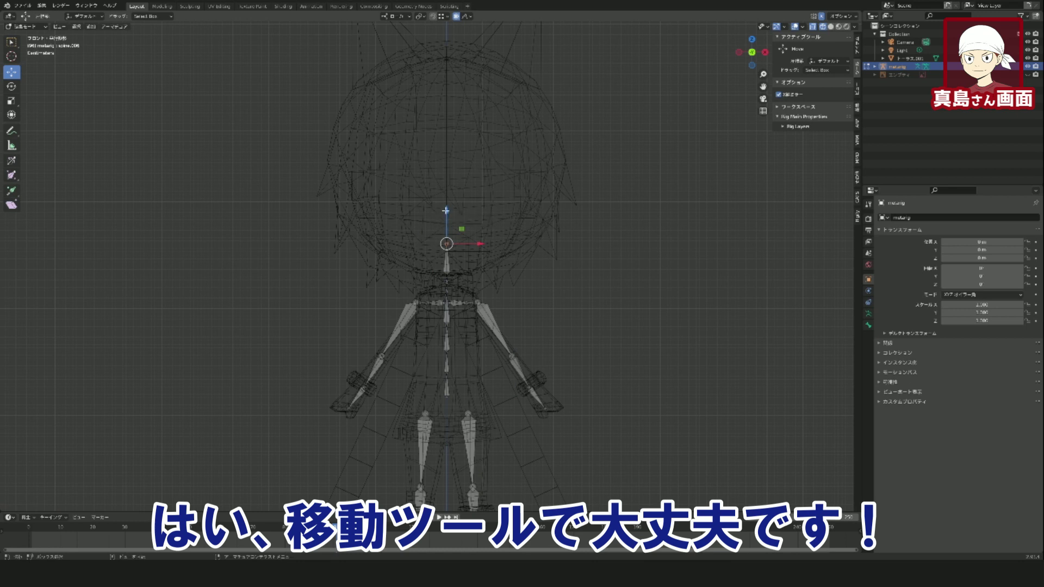
drag(446, 210, 434, 36)
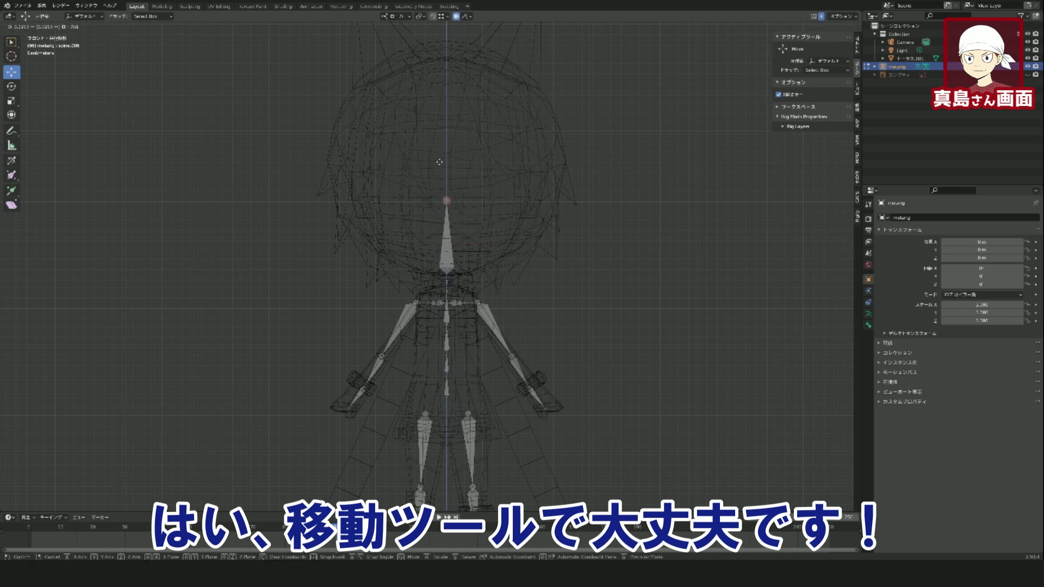
click(434, 36)
scroll(606, 295, down, 2)
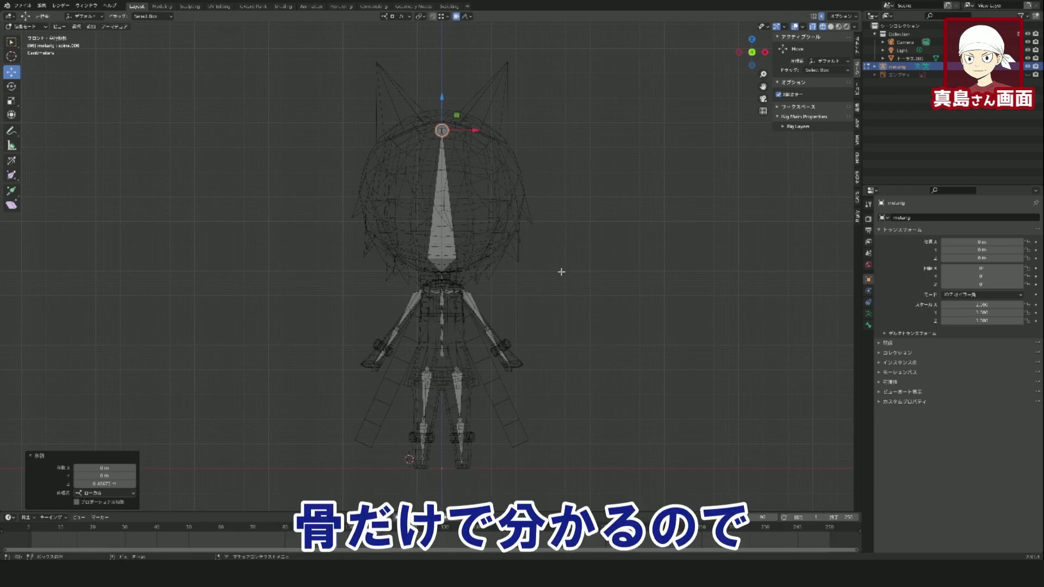
middle_drag(562, 272, 444, 303)
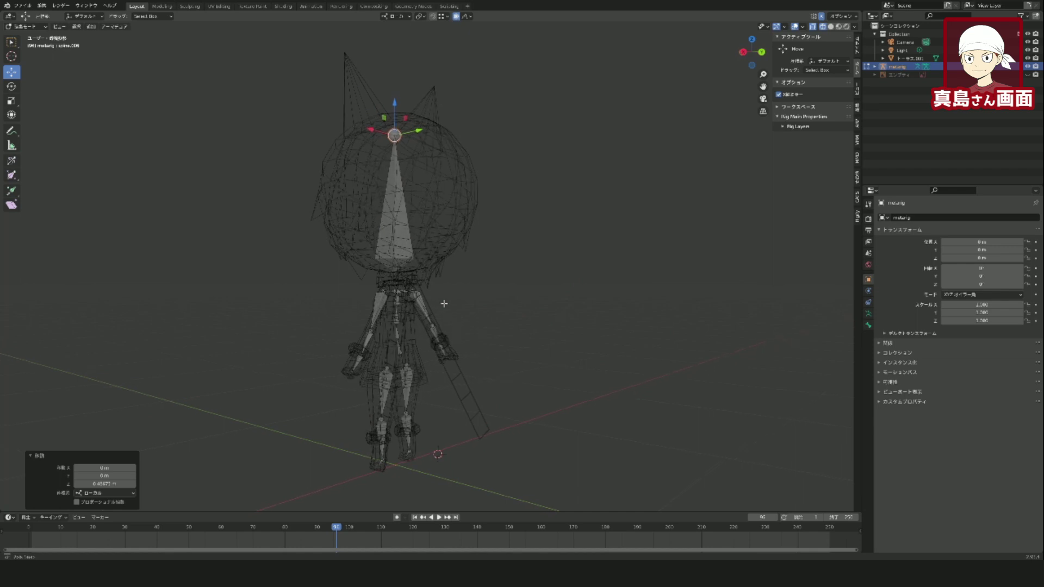
Move the hips bone vertically to fit the body and check it from several angles
click(401, 355)
middle_drag(401, 355, 557, 361)
scroll(504, 407, up, 4)
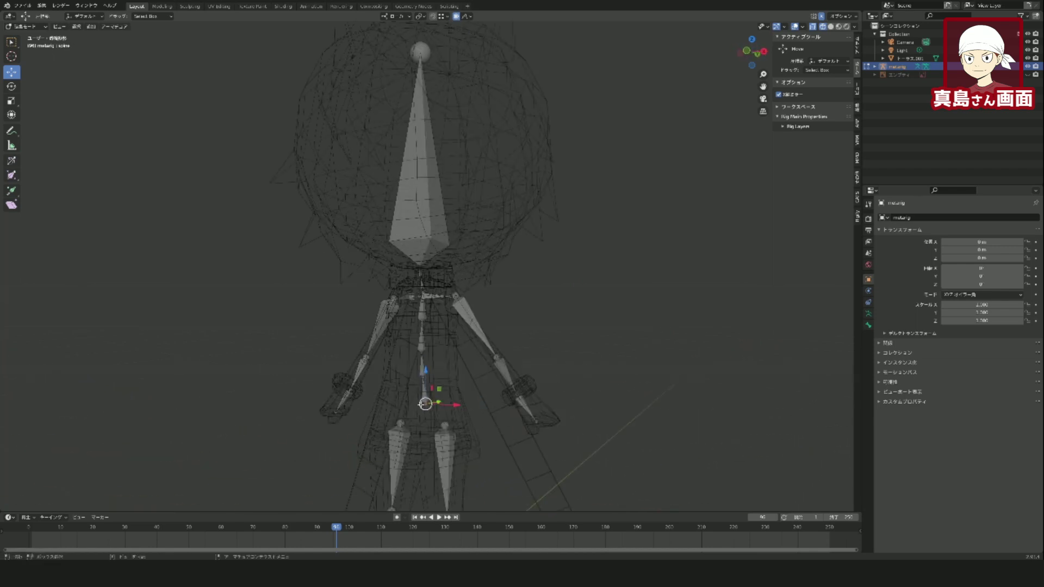
drag(426, 386, 425, 390)
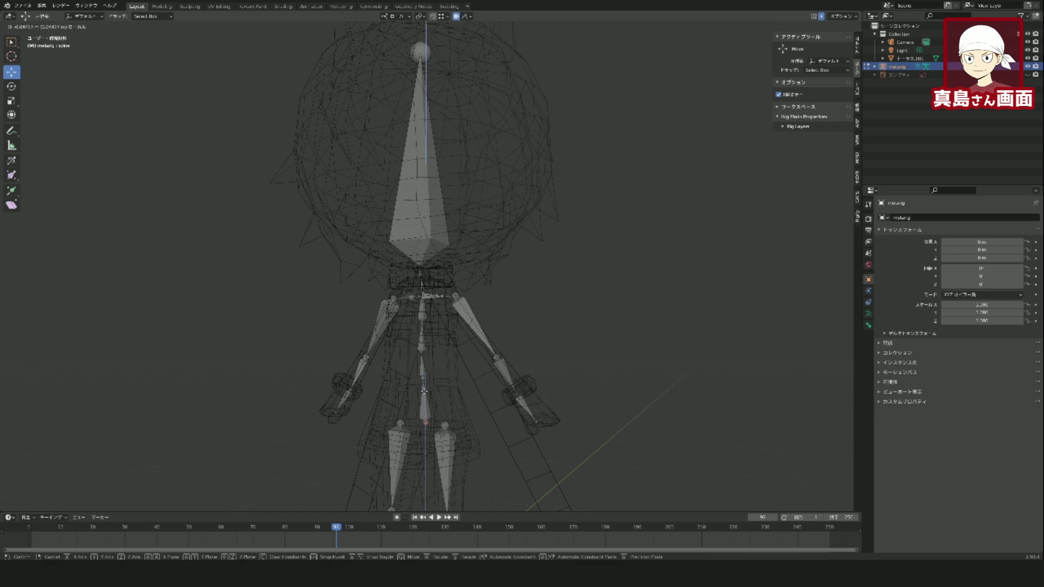
drag(423, 392, 424, 393)
middle_drag(424, 394, 496, 420)
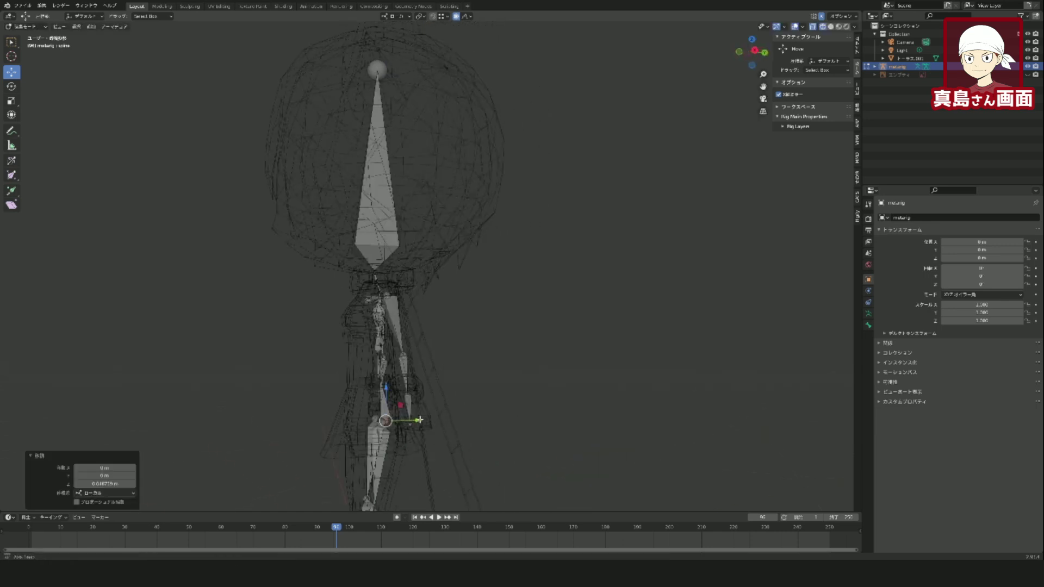
middle_drag(586, 325, 585, 339)
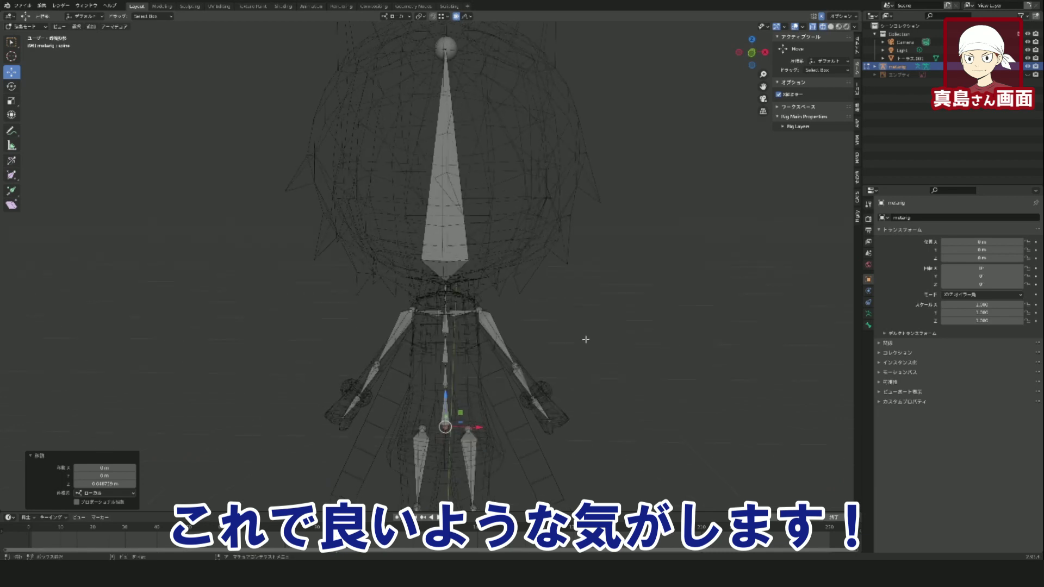